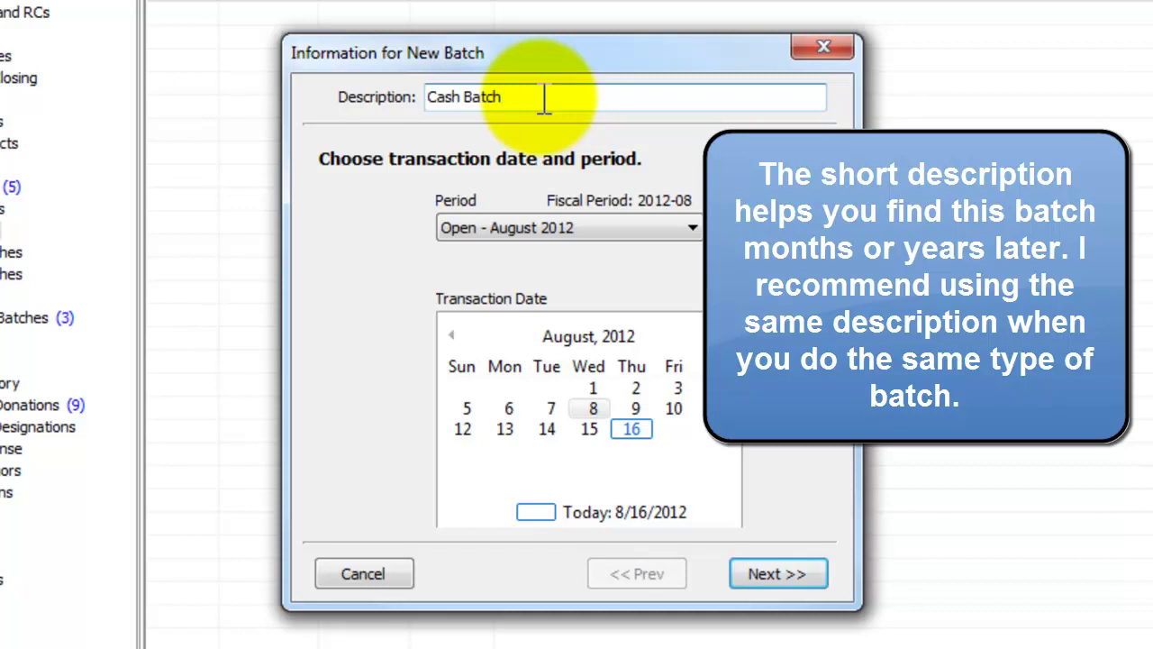
# - Describe the new batch as "Daily Batch", choose the open August 2012 period and continue to the payment totals
pyautogui.write('Daily Batch')
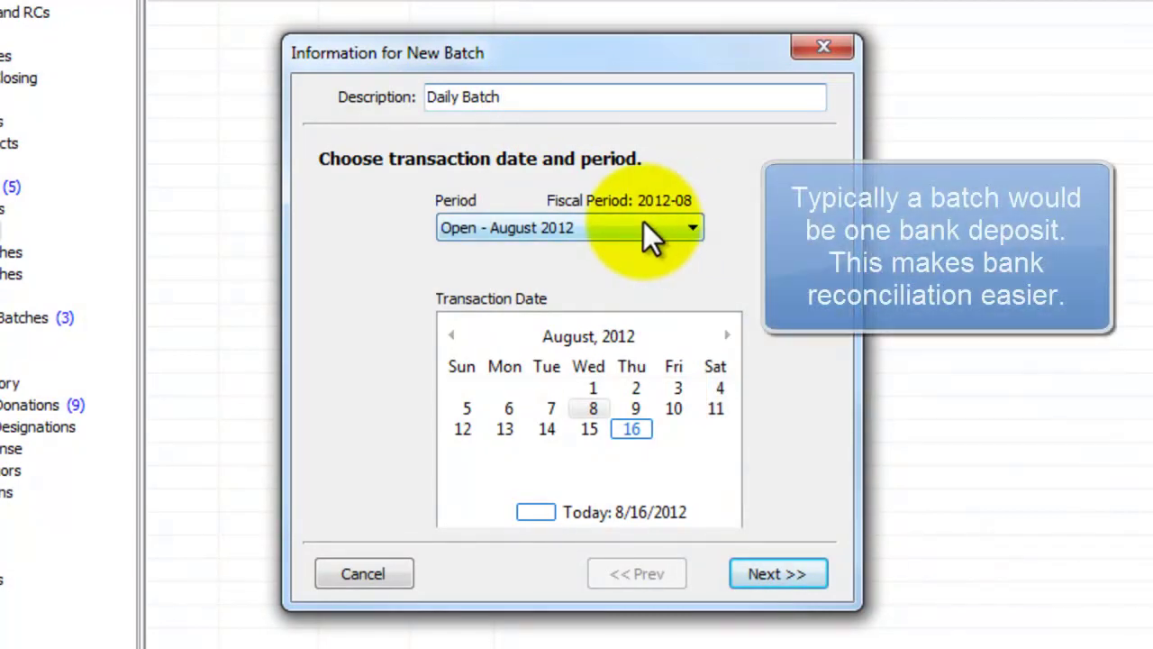
pyautogui.click(644, 222)
pyautogui.click(648, 250)
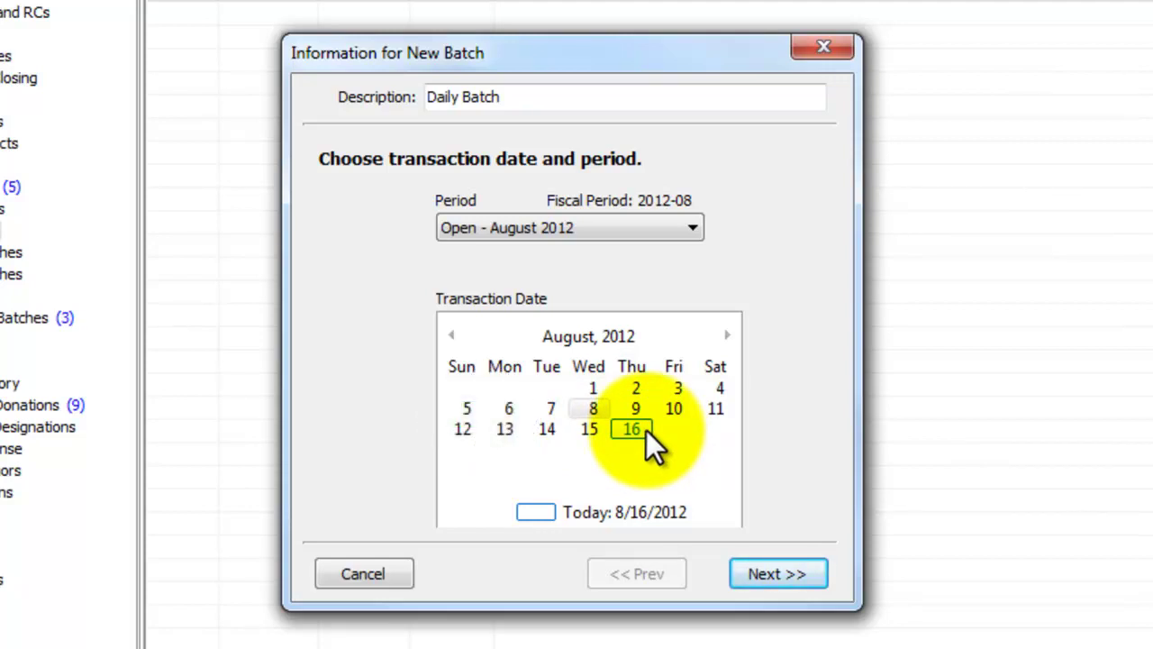
pyautogui.click(774, 576)
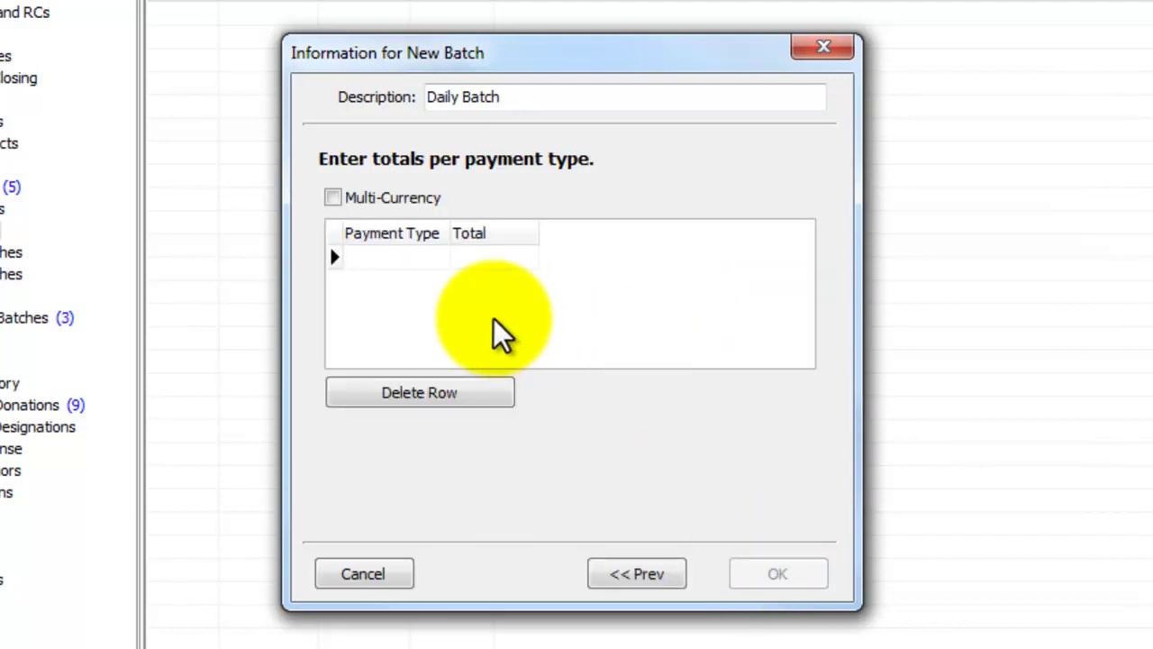
# - Enter payment type totals of 100 for CASH and 100 for CHECK, and create the batch
pyautogui.click(421, 259)
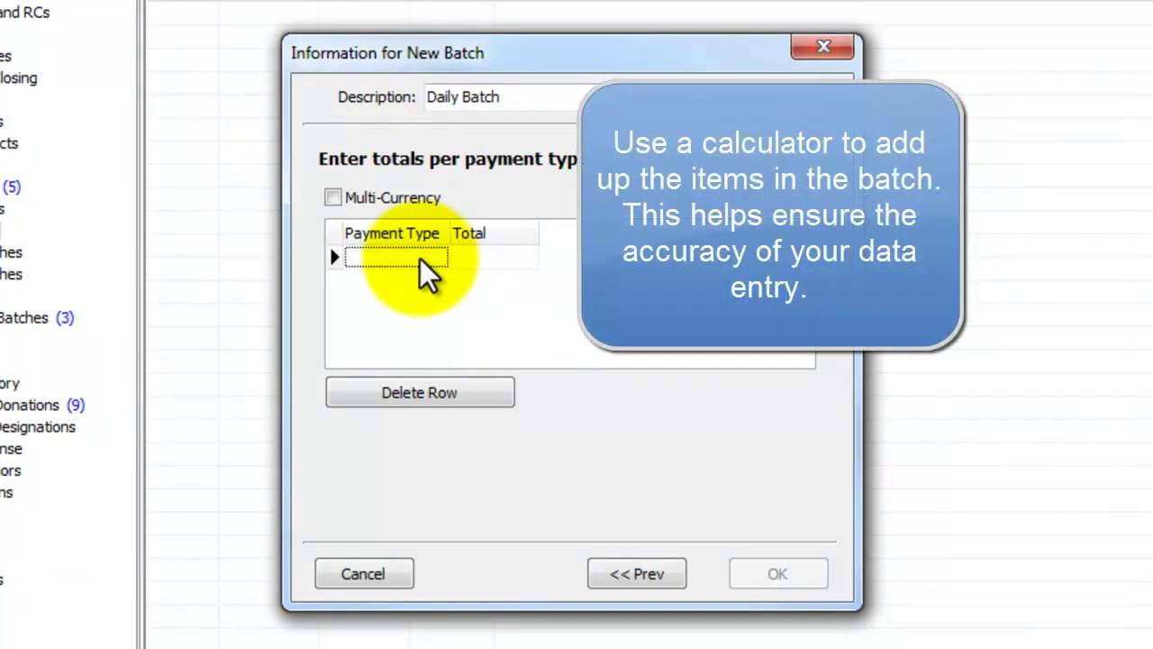
pyautogui.write('cash')
pyautogui.press('Tab')
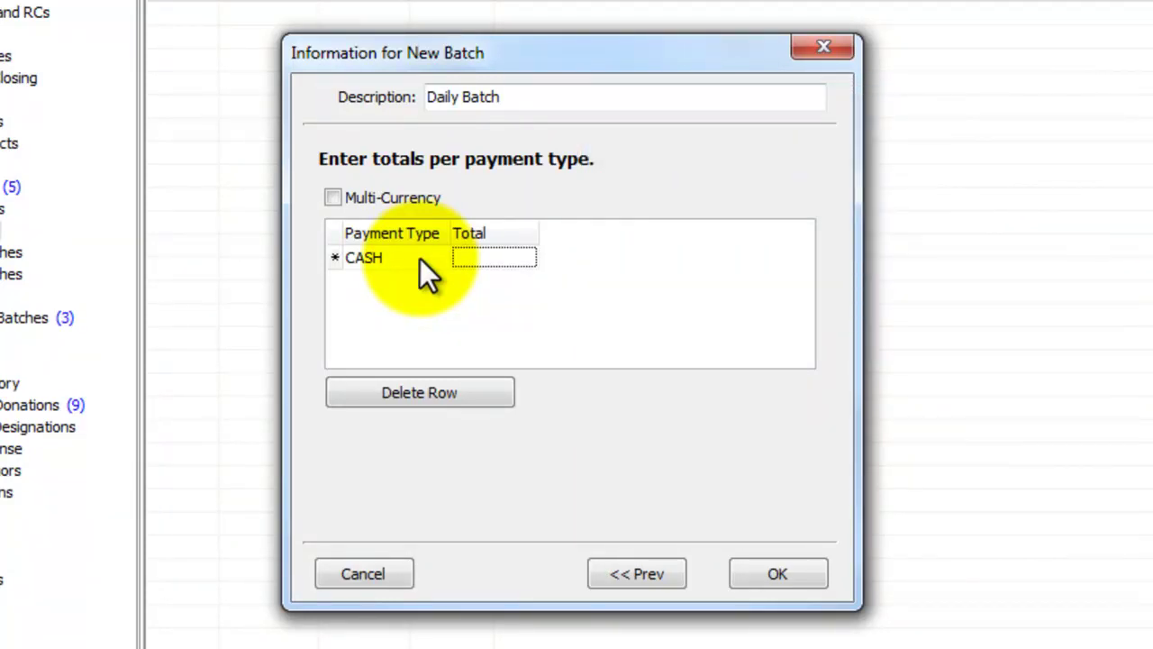
pyautogui.click(490, 261)
pyautogui.write('100')
pyautogui.press('Tab')
pyautogui.write('che')
pyautogui.press('Tab')
pyautogui.write('1')
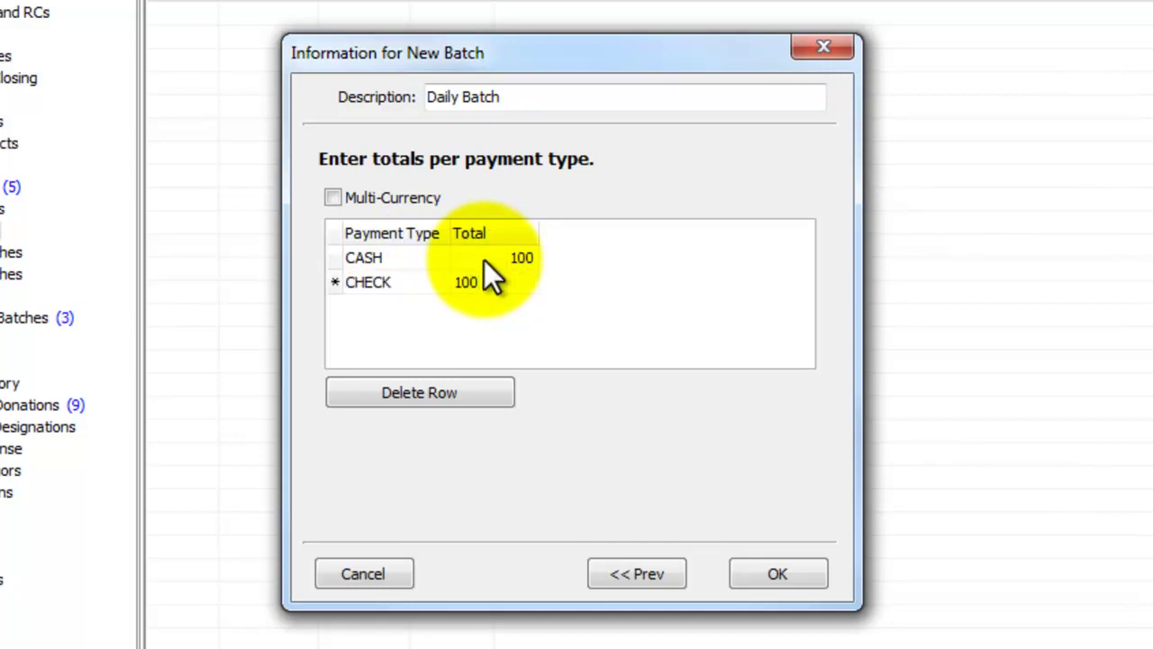
pyautogui.click(789, 575)
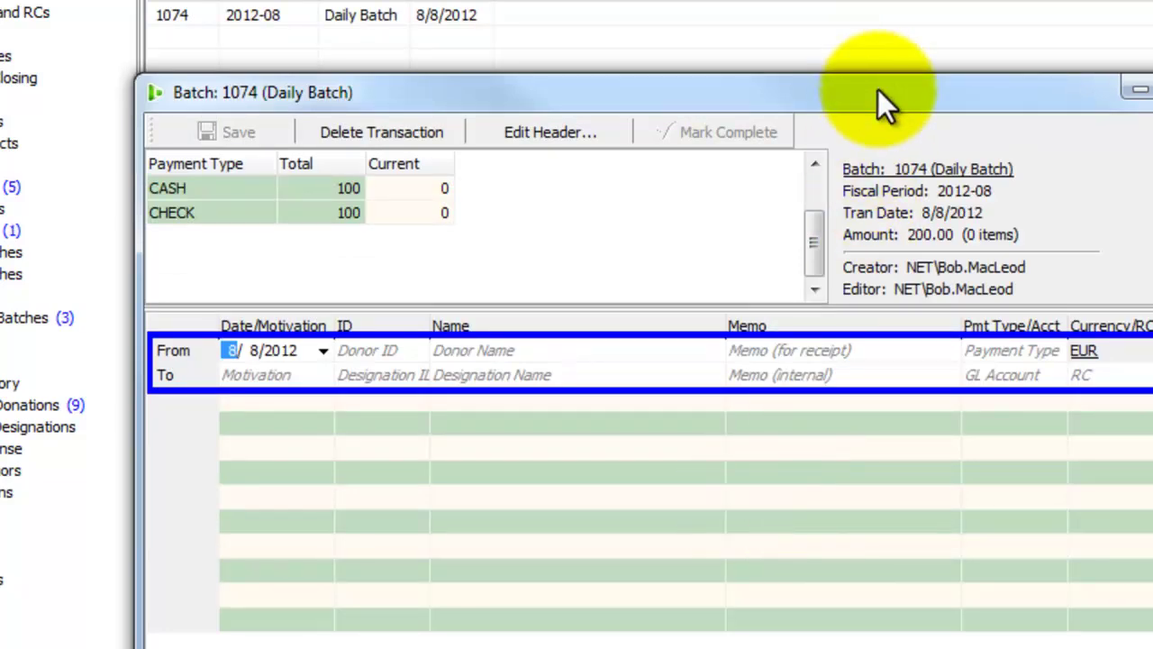
# - Search contacts for "mouse" and use the top match as the first transaction's donor
pyautogui.moveTo(878, 90); pyautogui.dragTo(742, 26)
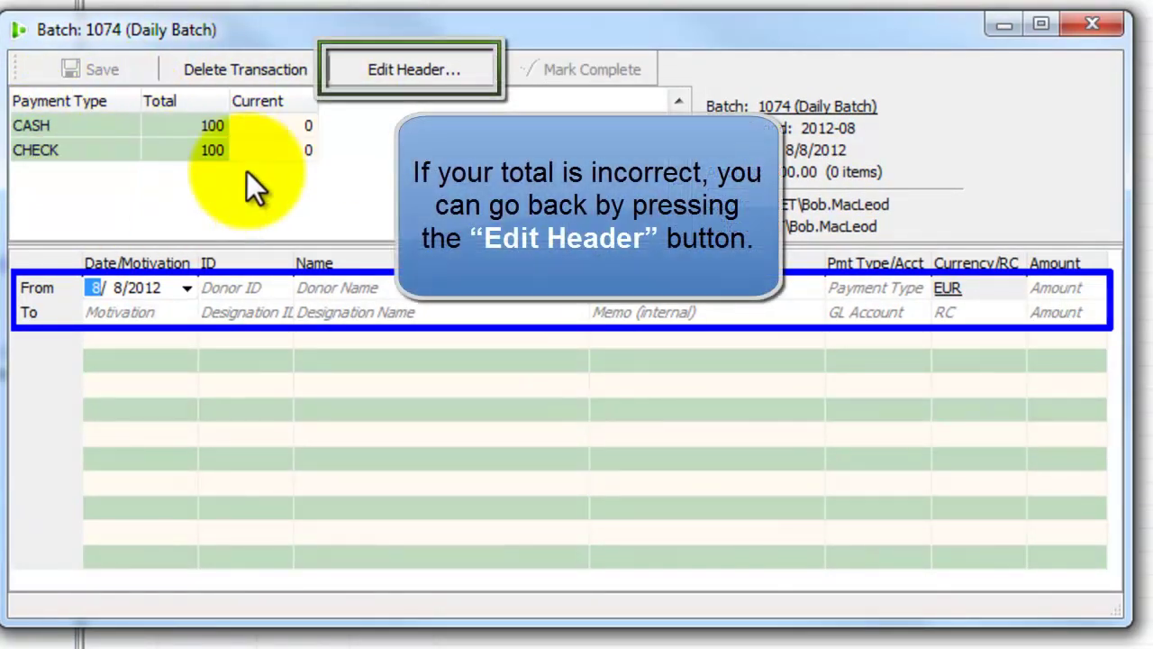
pyautogui.press('Tab')
pyautogui.press('Tab')
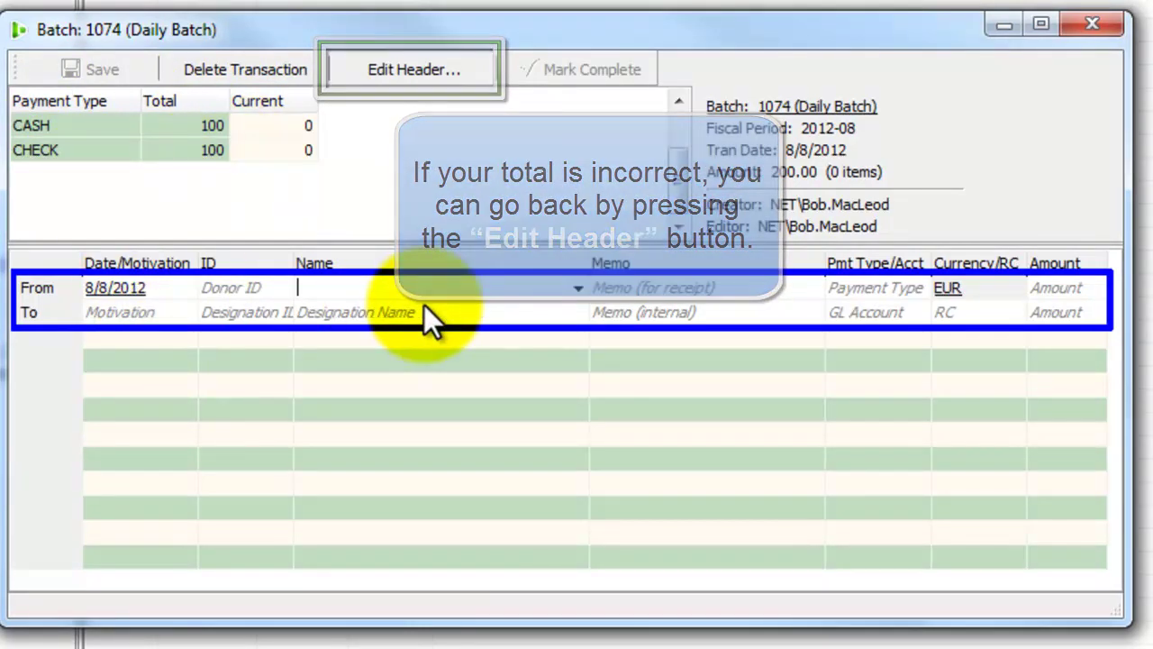
pyautogui.write('mouse')
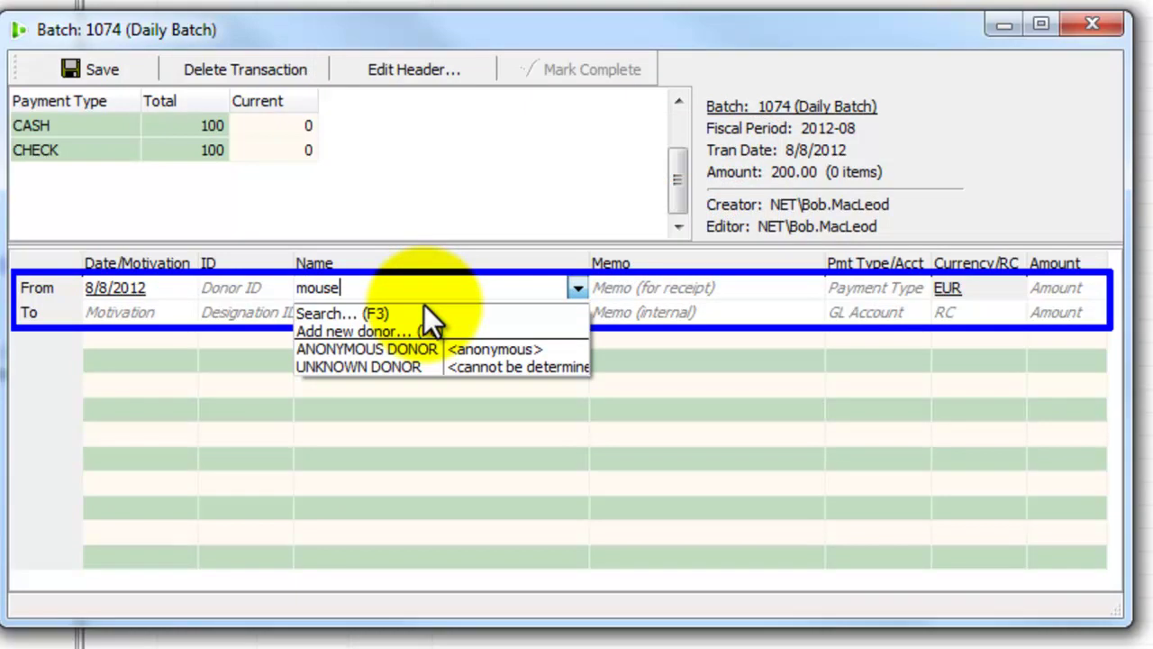
pyautogui.press('Return')
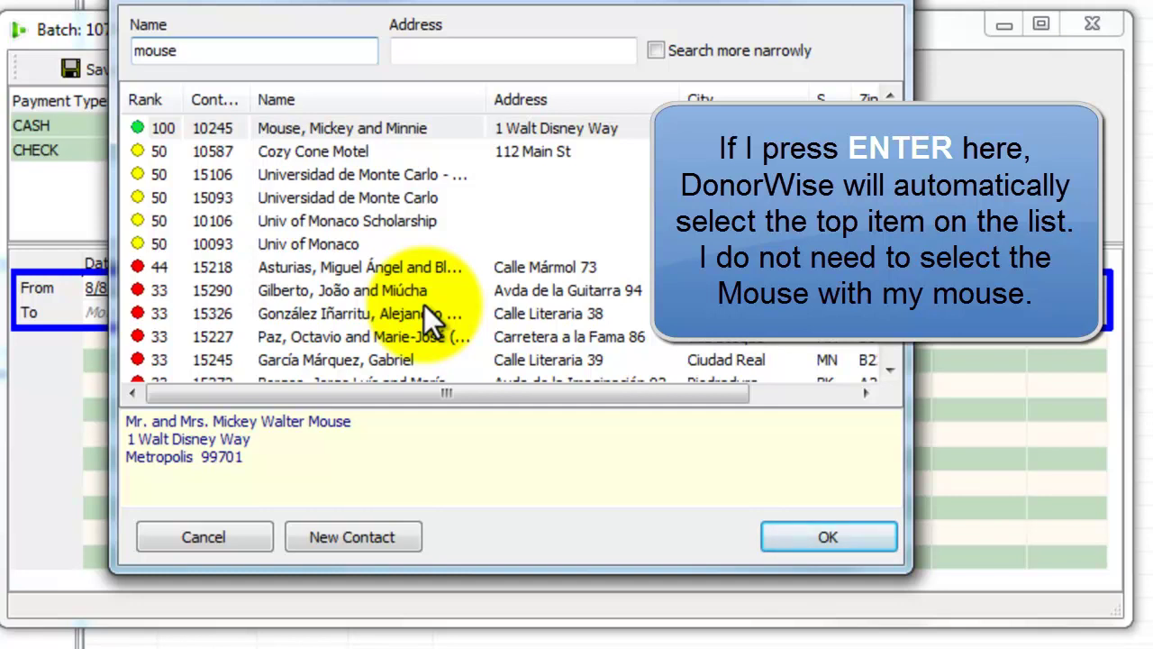
pyautogui.press('Return')
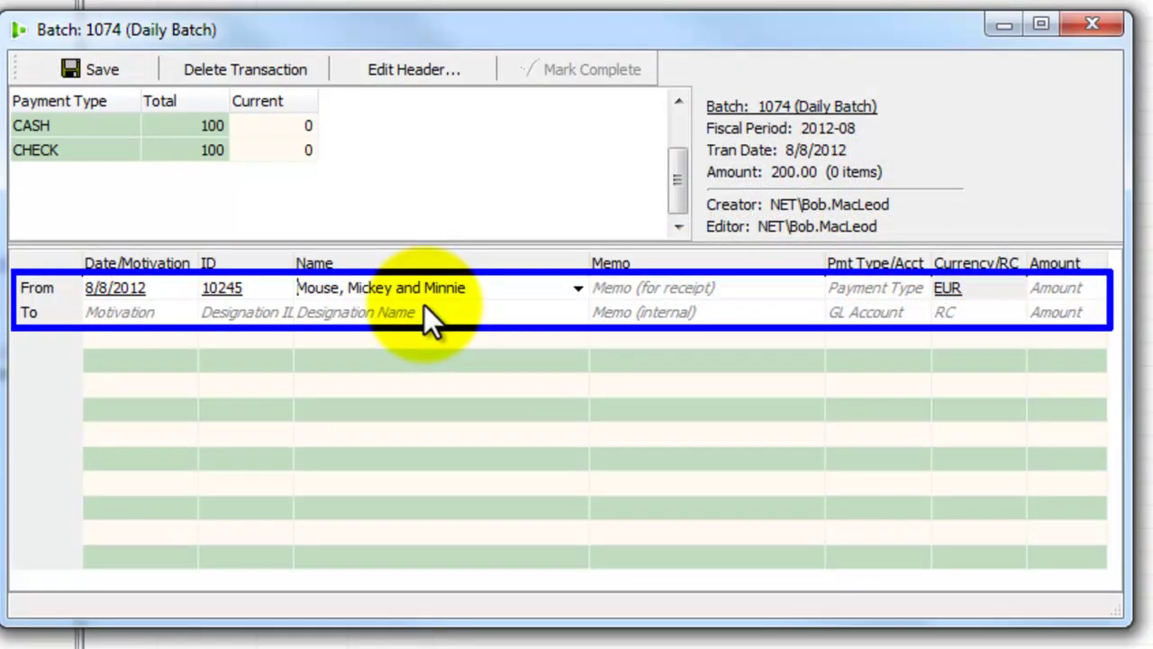
# - Set the first transaction's payment type to CASH and its amount to 100
pyautogui.press('Tab')
pyautogui.press('Tab')
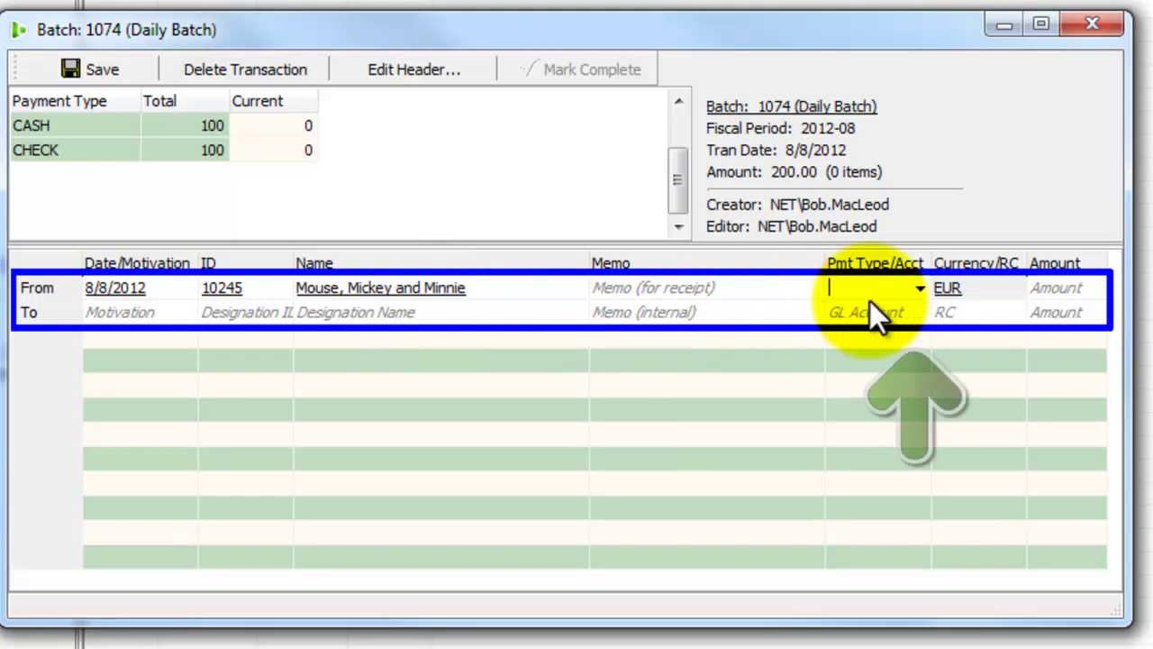
pyautogui.click(920, 287)
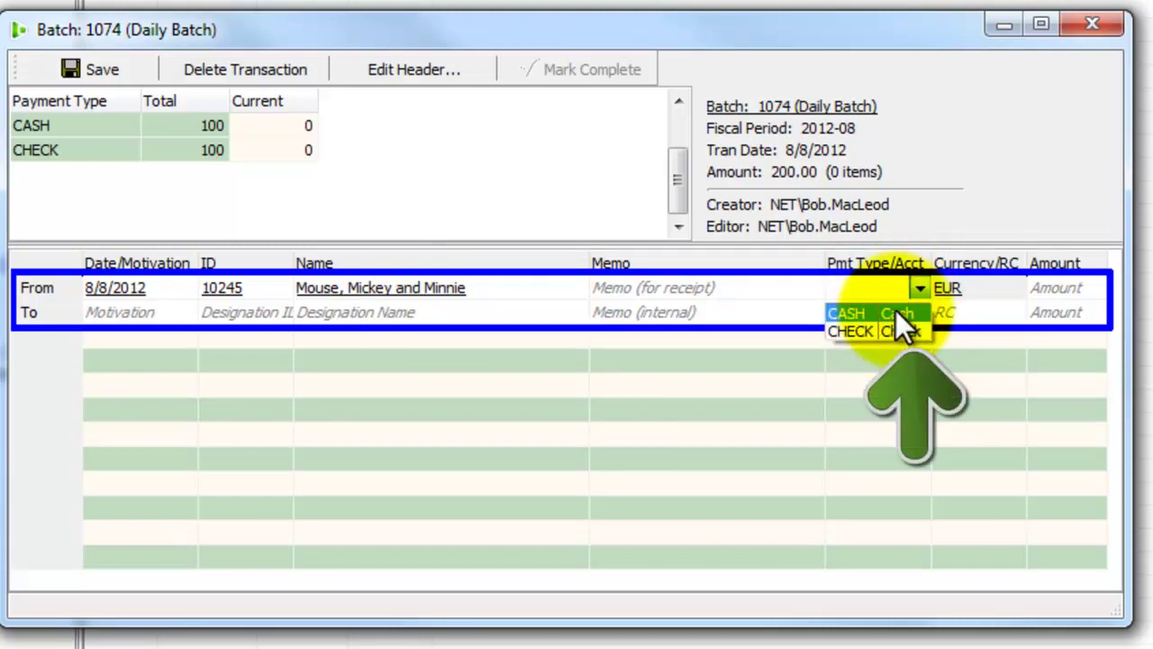
pyautogui.click(895, 310)
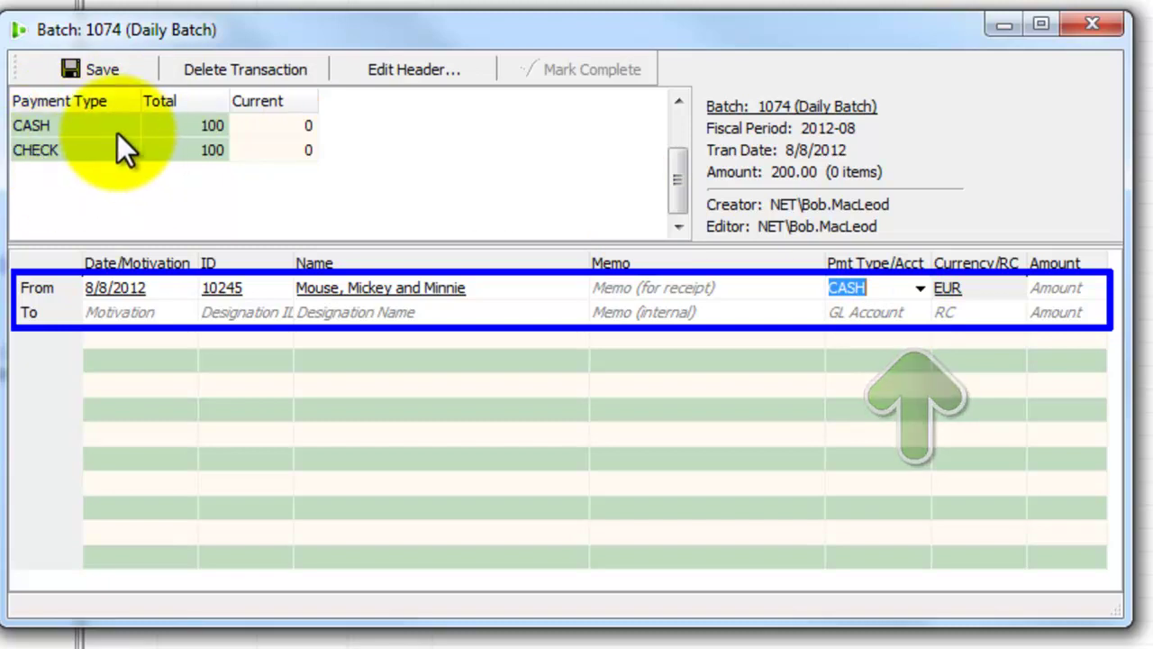
pyautogui.click(1061, 284)
pyautogui.write('100')
pyautogui.press('Tab')
# - Designate the cash gift to the first contact among the donor's suggested designations and save the transaction
pyautogui.press('Tab')
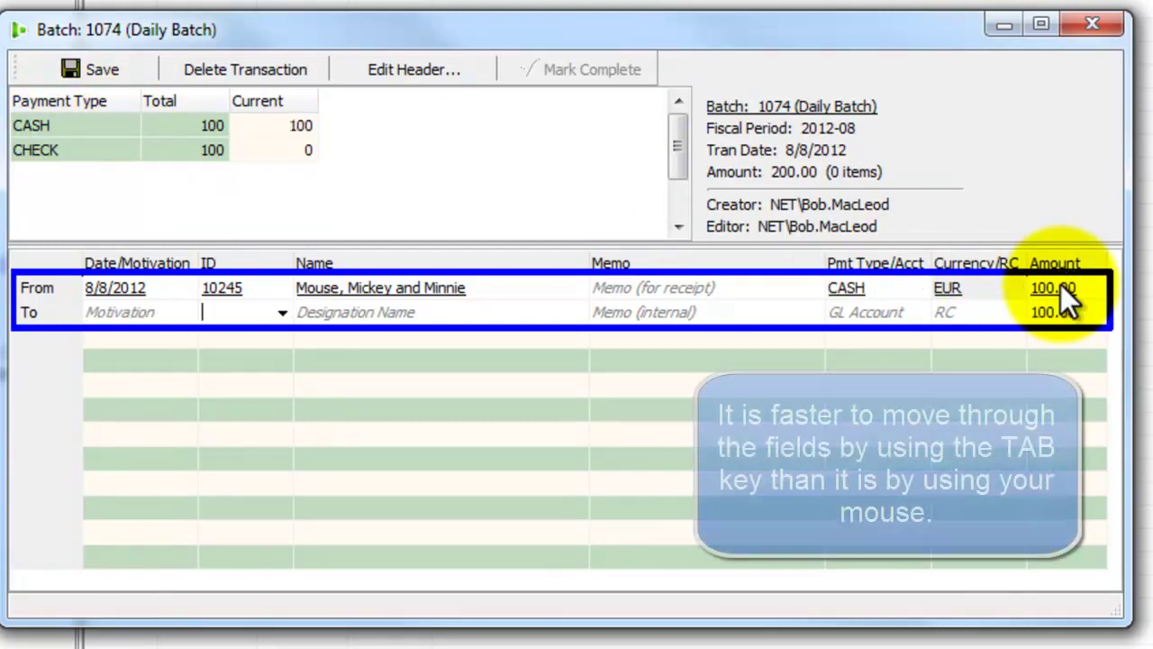
pyautogui.press('Tab')
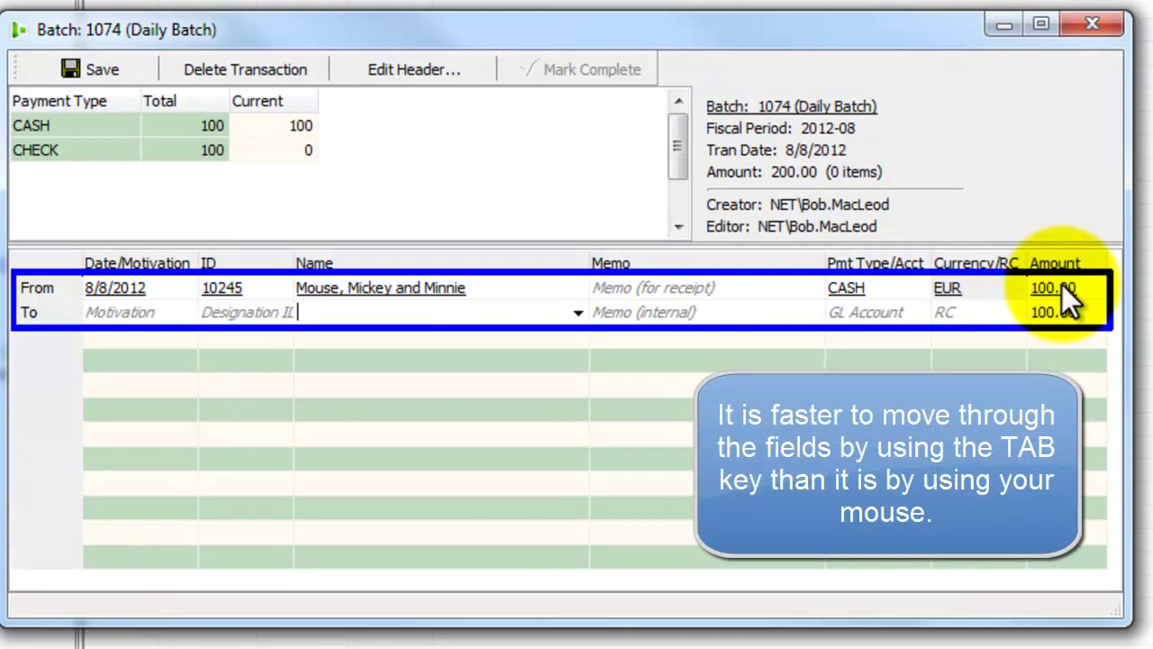
pyautogui.click(577, 313)
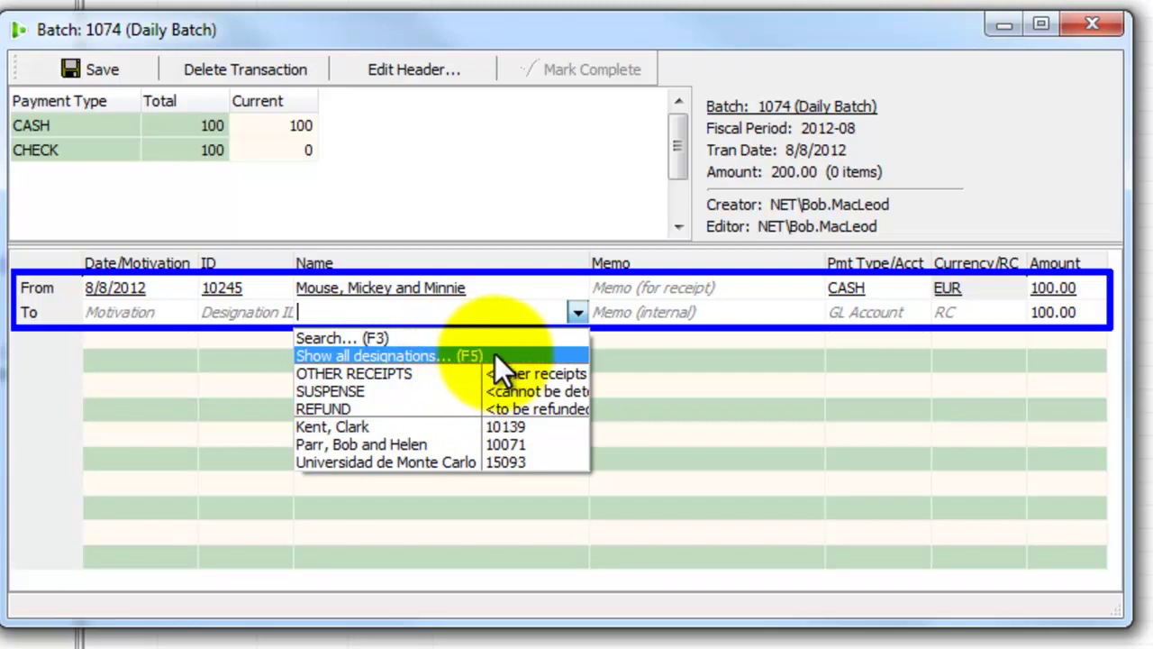
pyautogui.click(452, 427)
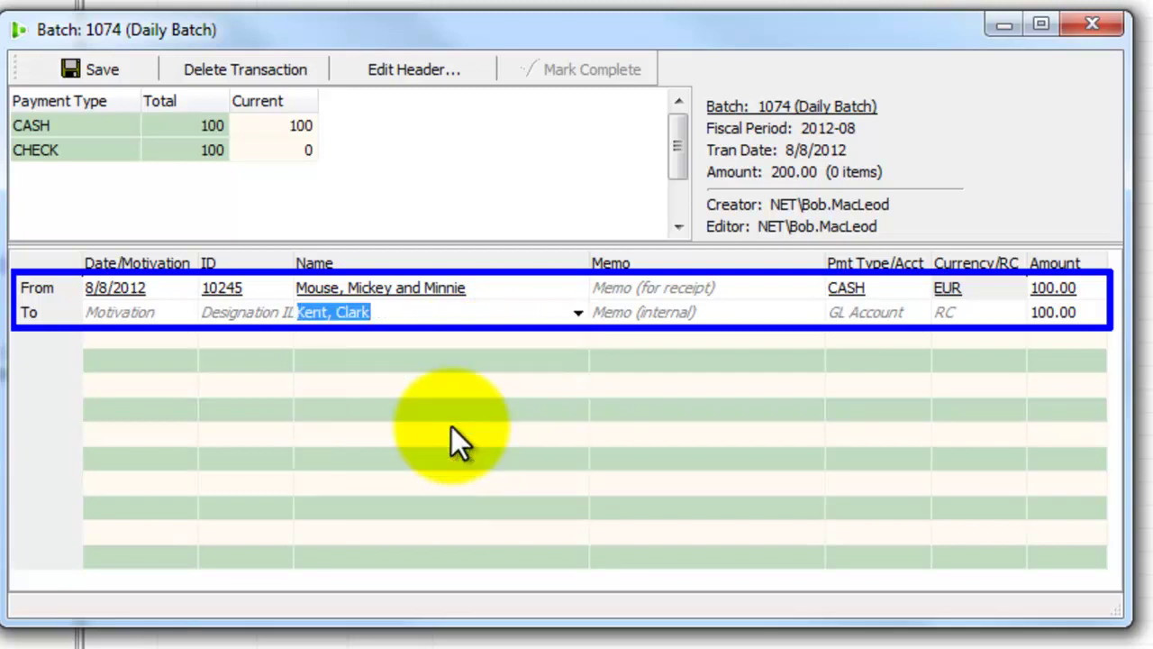
pyautogui.press('Tab')
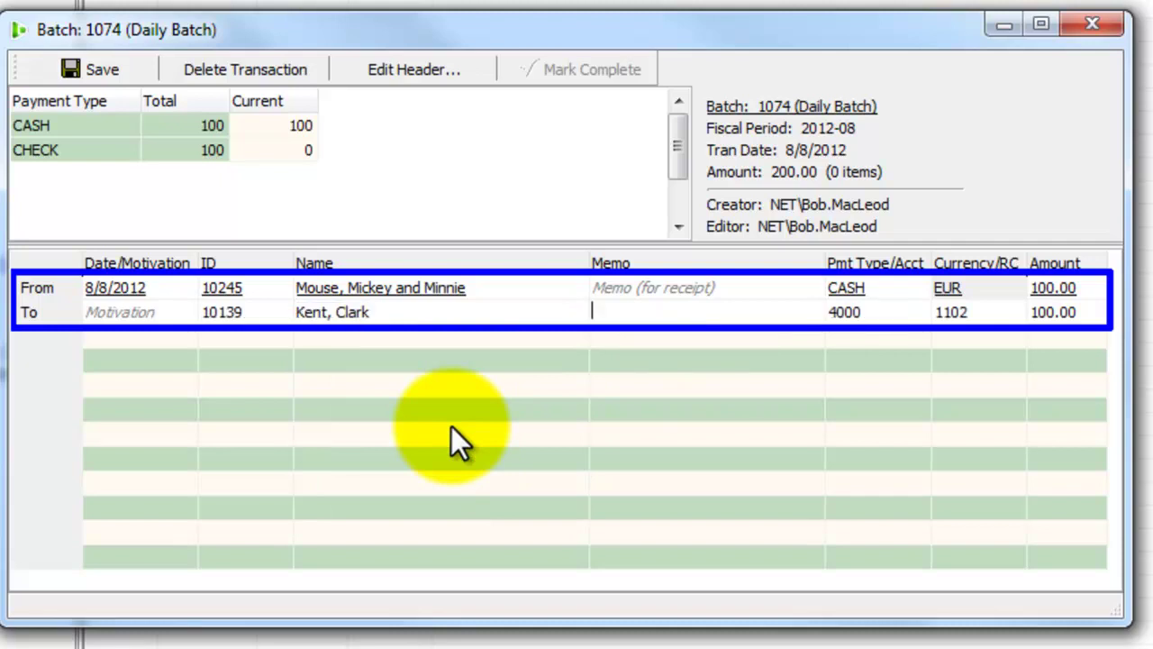
pyautogui.press('Return')
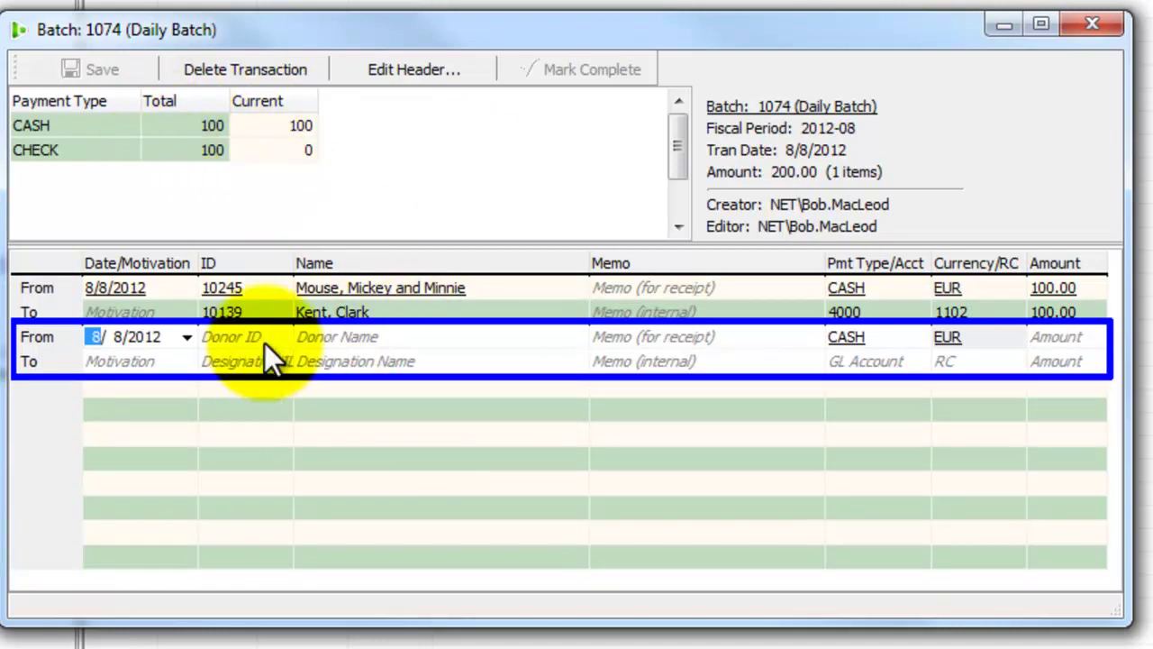
# - Search contacts for "duck" and use the second match as the second transaction's donor
pyautogui.click(332, 337)
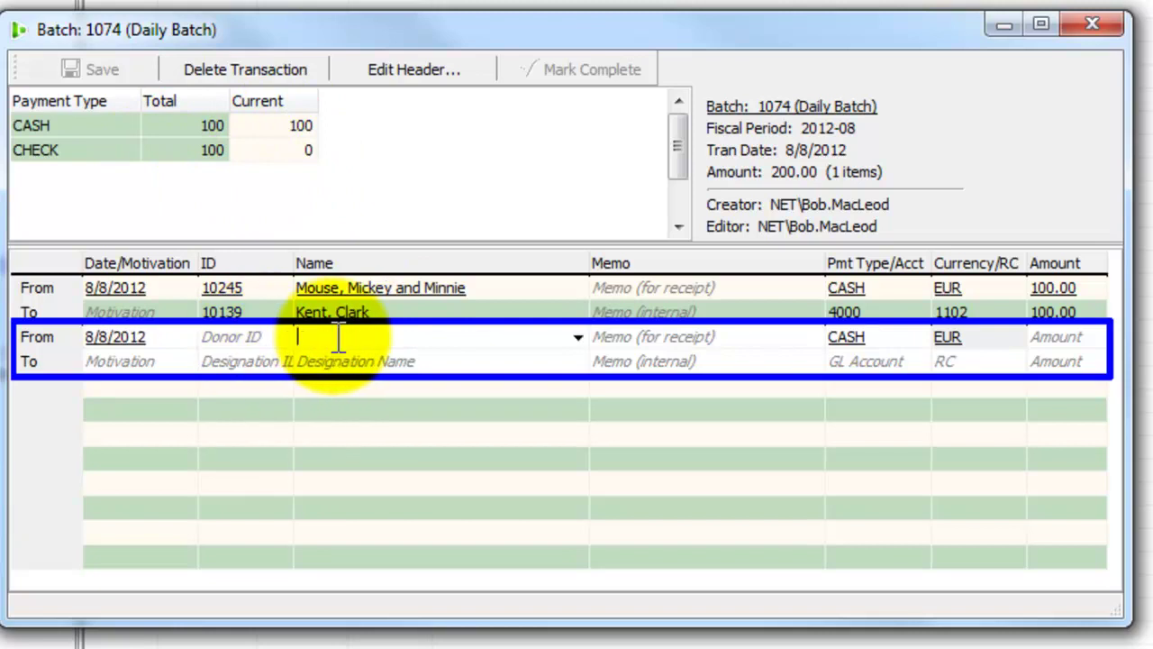
pyautogui.write('duck')
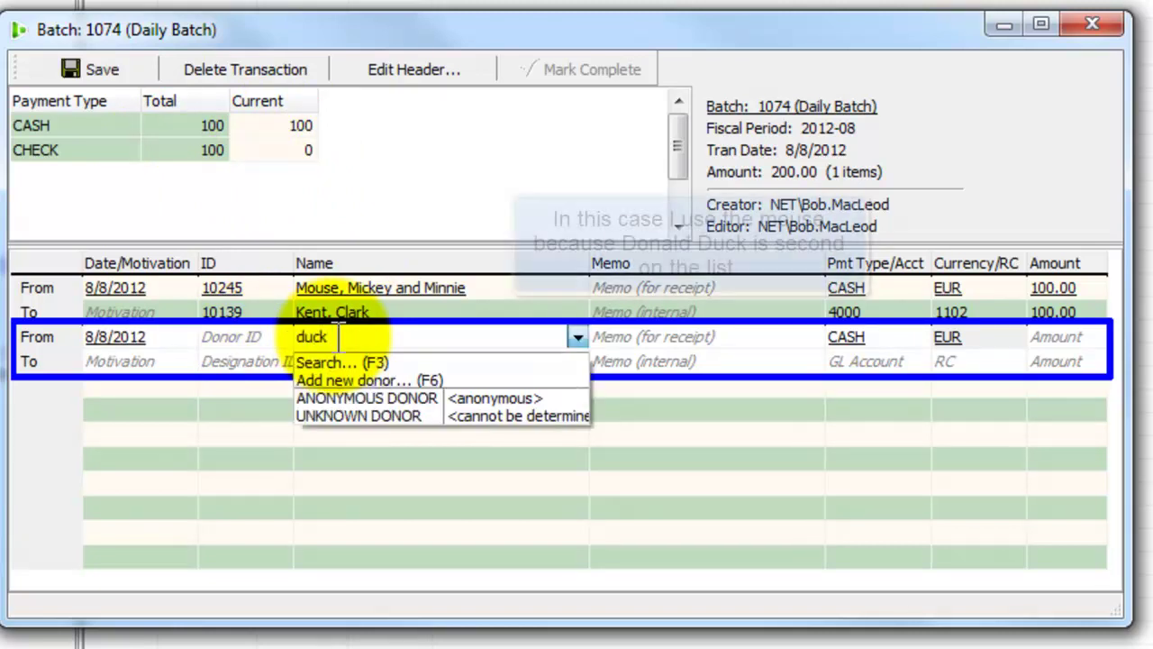
pyautogui.press('Return')
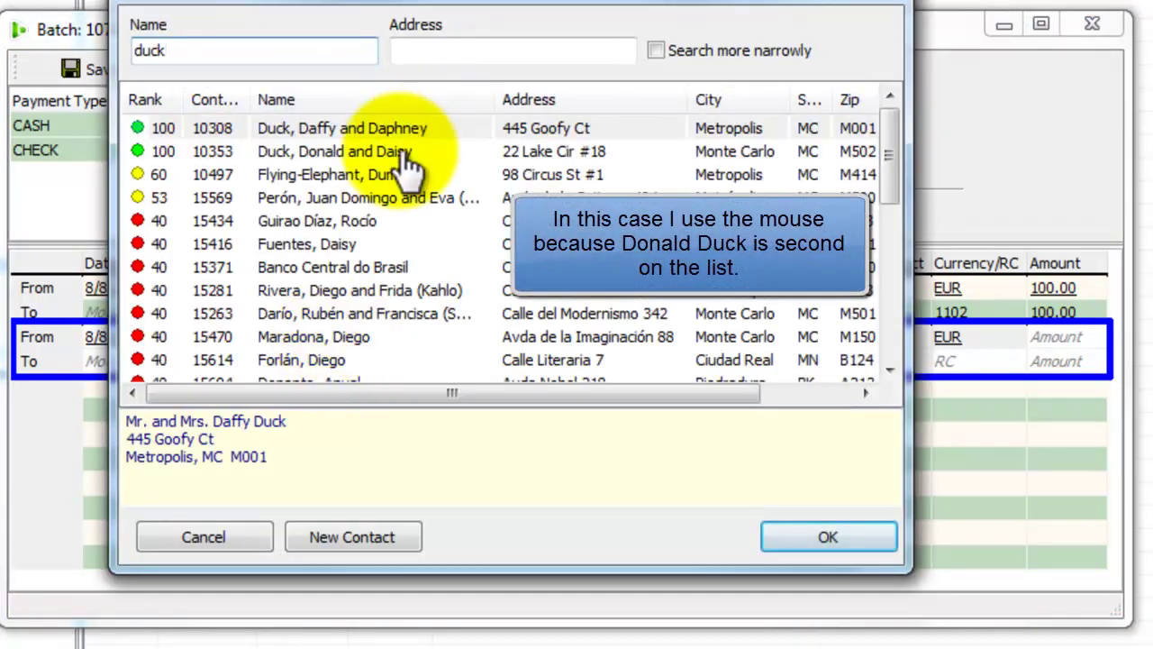
pyautogui.click(406, 155)
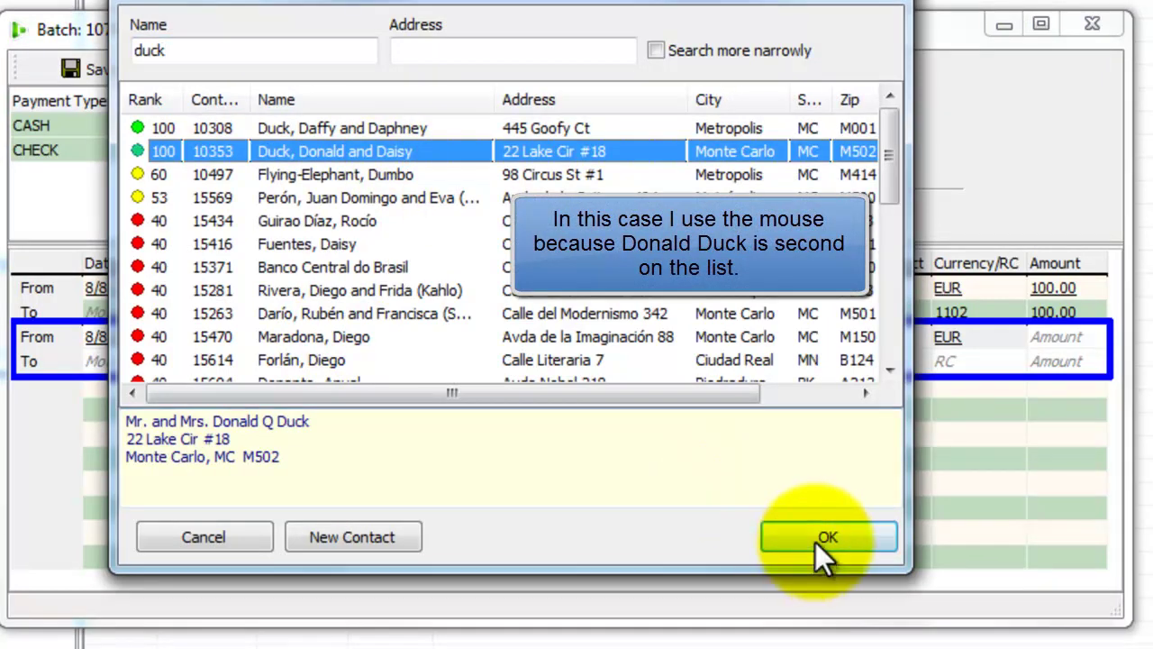
pyautogui.click(816, 541)
# - Set the second transaction's payment type to CHECK and its amount to 100
pyautogui.press('Tab')
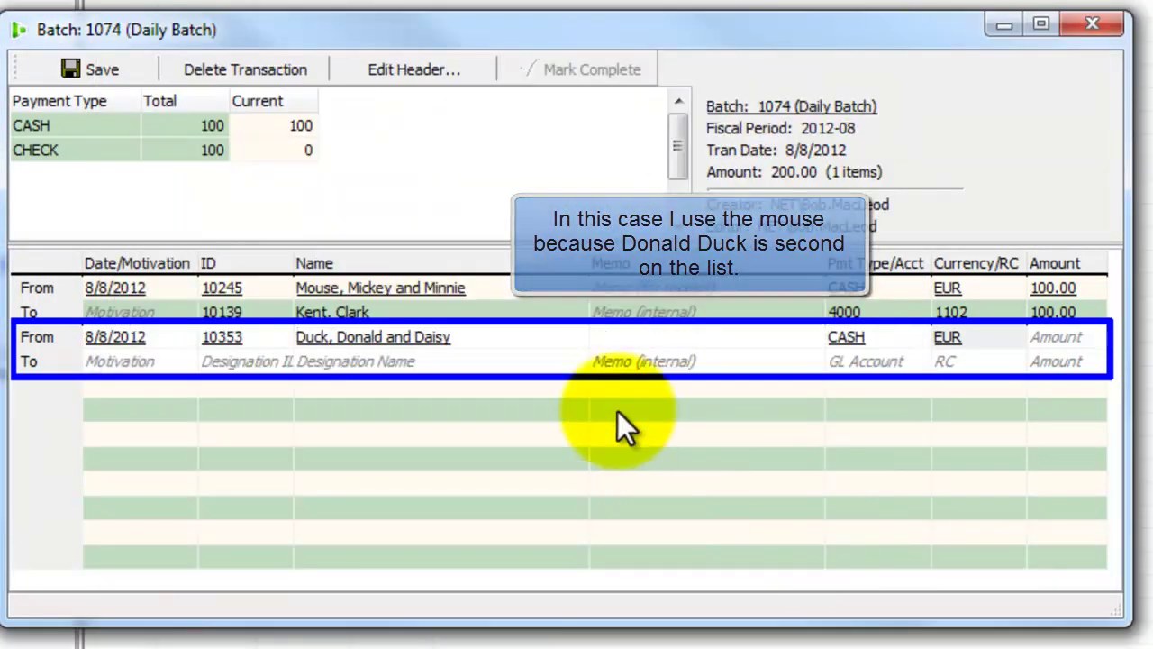
pyautogui.click(917, 340)
pyautogui.click(920, 338)
pyautogui.click(901, 382)
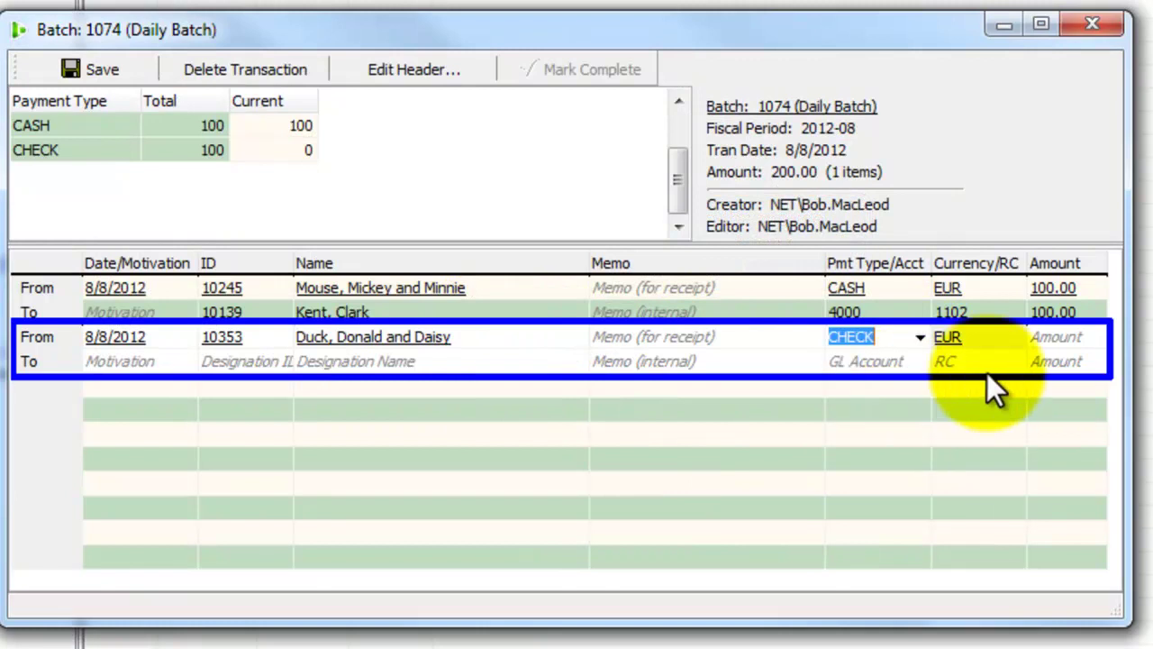
pyautogui.click(1059, 344)
pyautogui.write('100')
pyautogui.press('Tab')
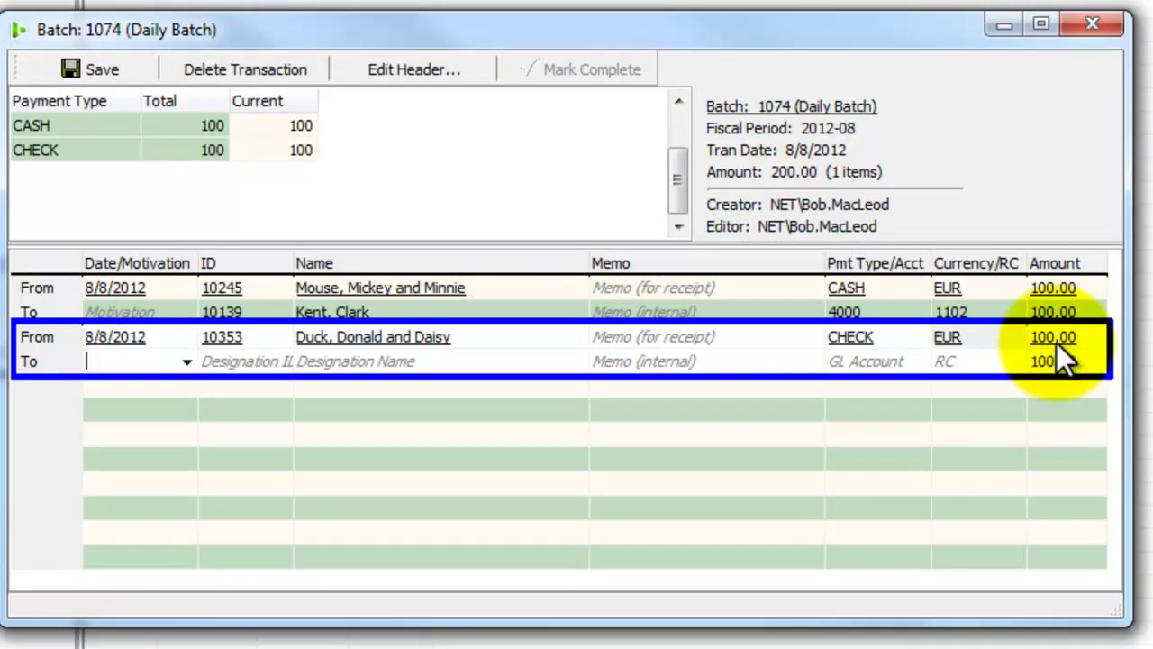
# - Designate the check gift to the last contact among the donor's suggested designations and save the transaction
pyautogui.press('Tab')
pyautogui.press('Tab')
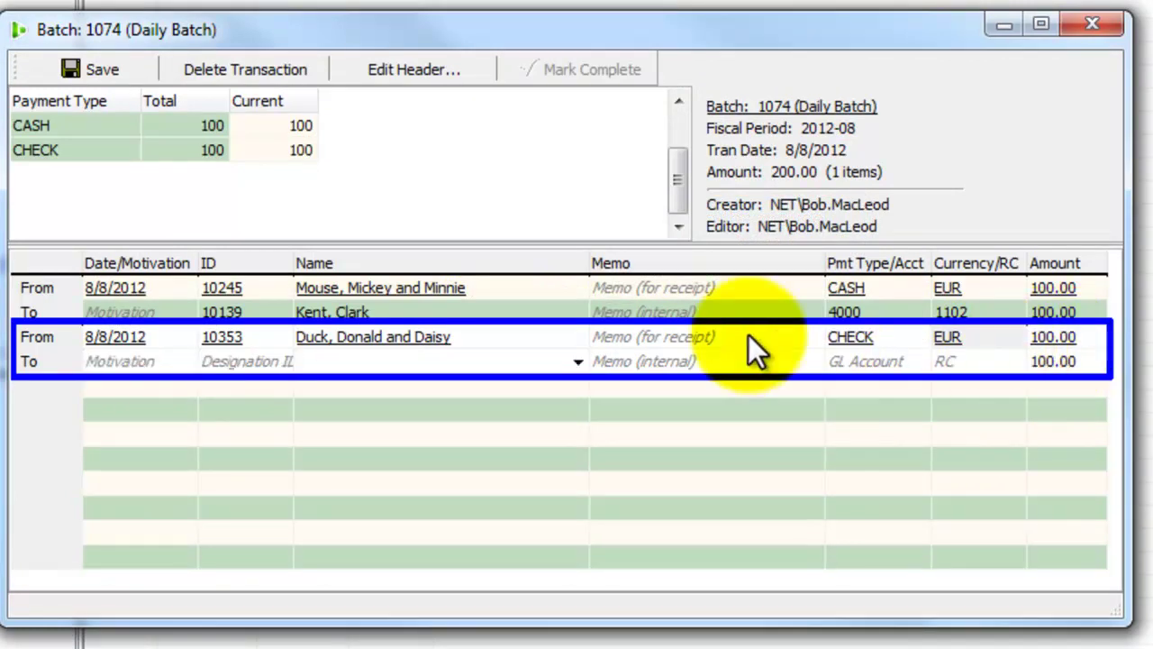
pyautogui.click(578, 362)
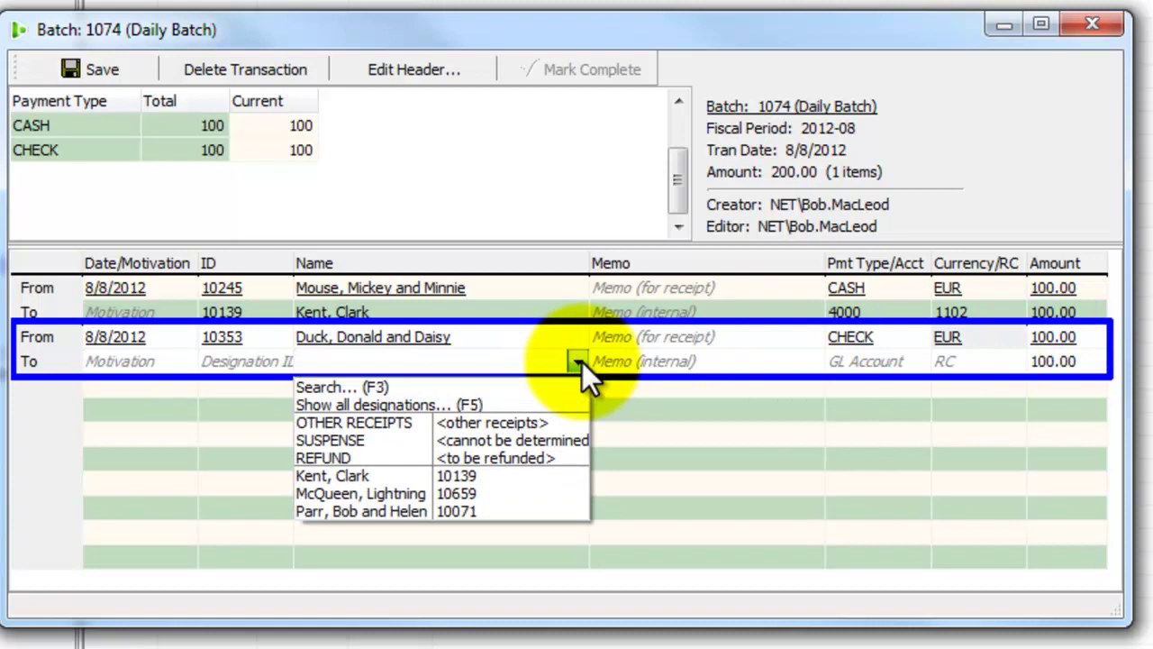
pyautogui.click(514, 510)
pyautogui.press('Tab')
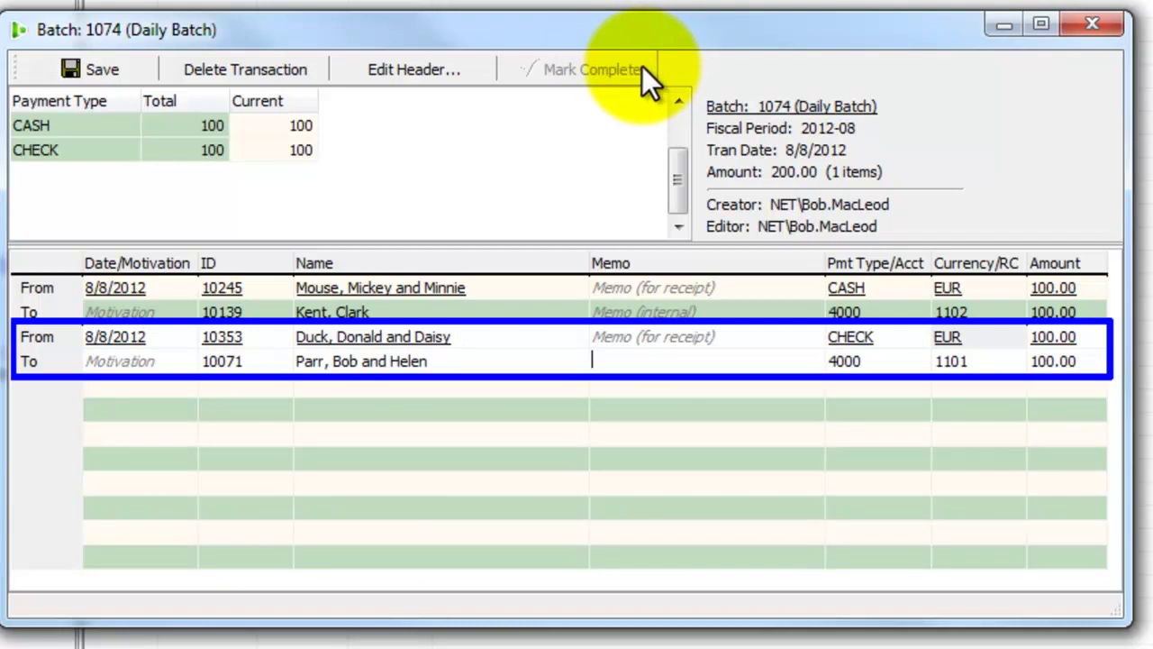
pyautogui.press('Return')
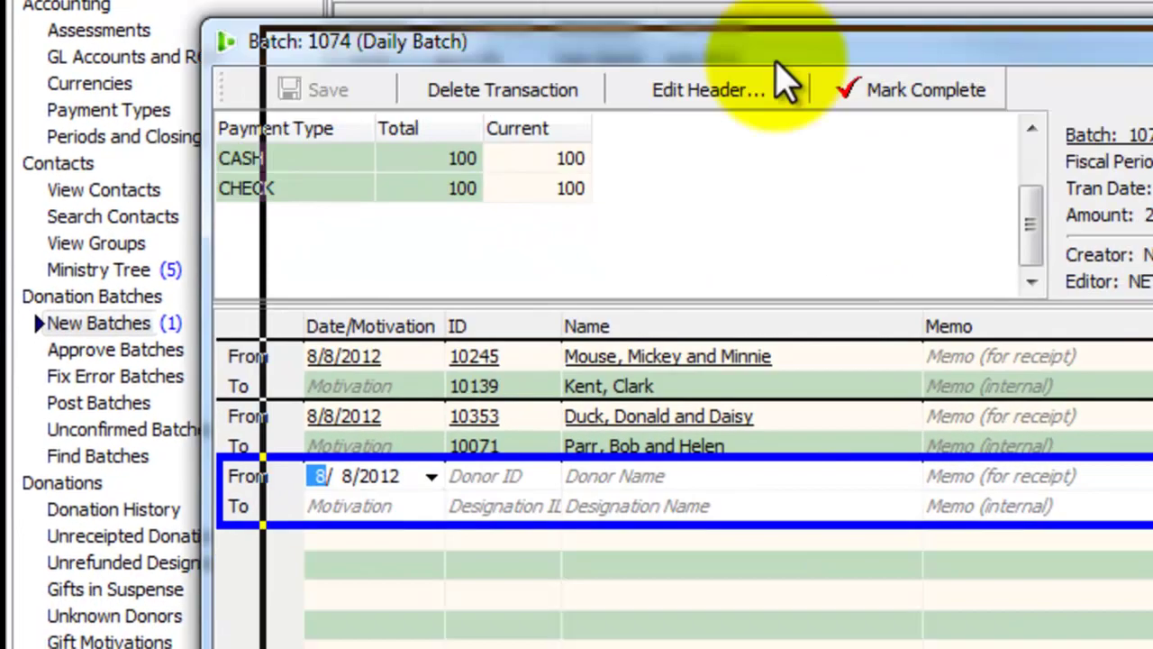
# - Mark the Daily Batch complete without viewing the Batch Transactions Edit Report, and select it for approval
pyautogui.click(869, 194)
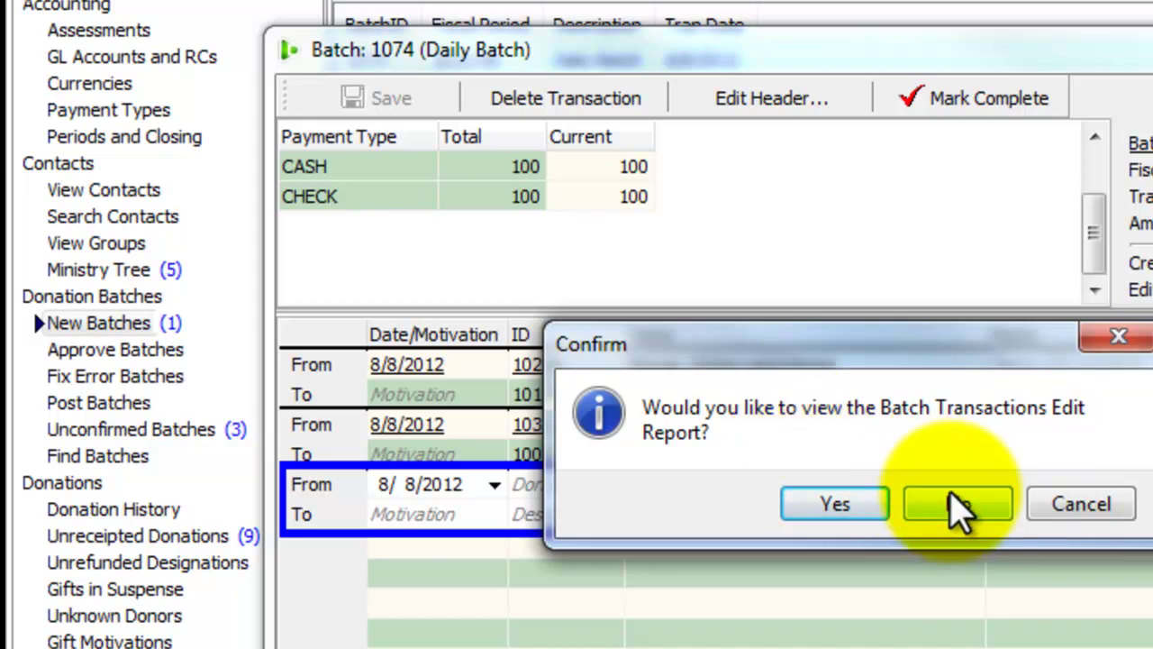
pyautogui.click(958, 504)
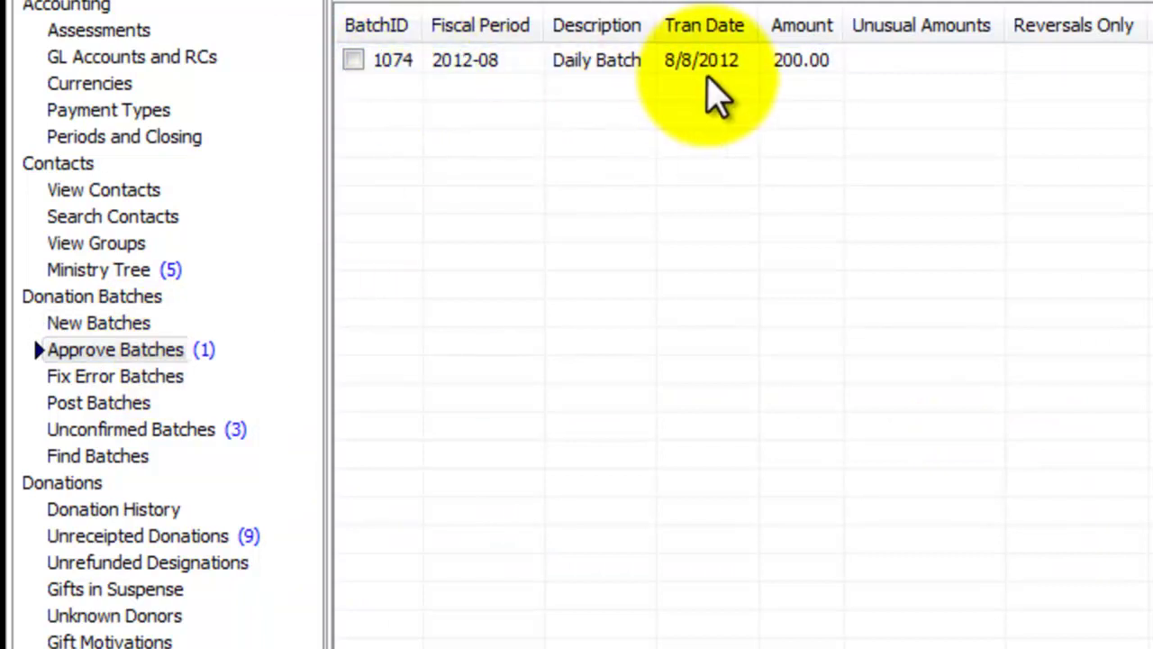
pyautogui.click(714, 87)
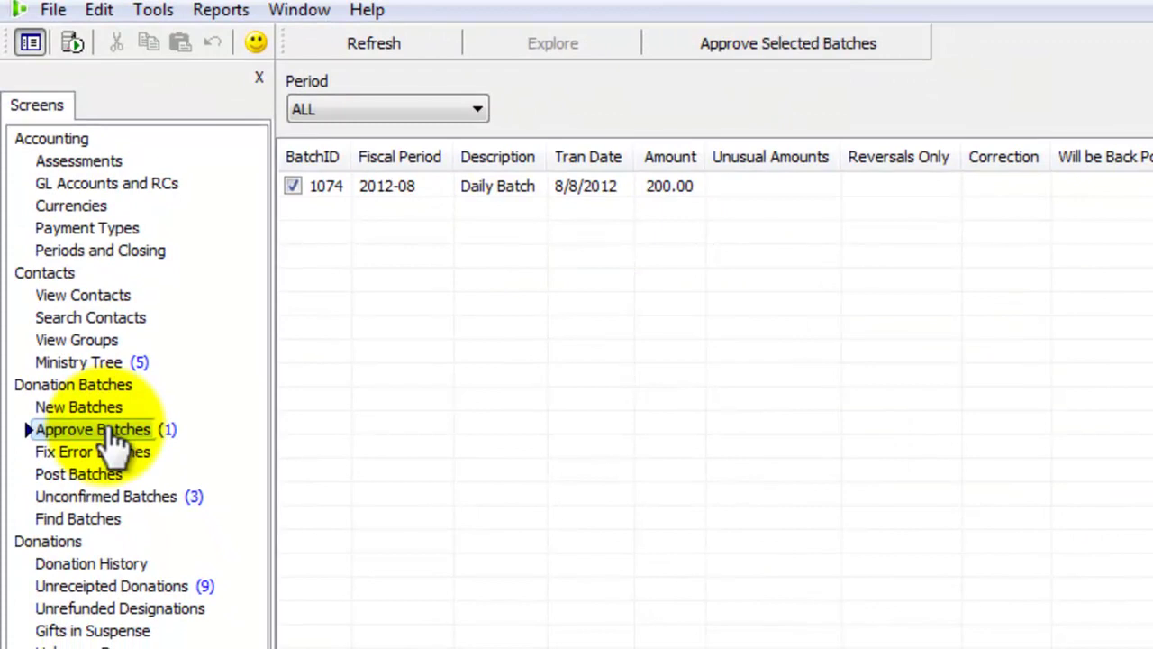
# - Approve the selected Daily Batch and close its Batch Transactions Report
pyautogui.click(108, 432)
pyautogui.click(861, 45)
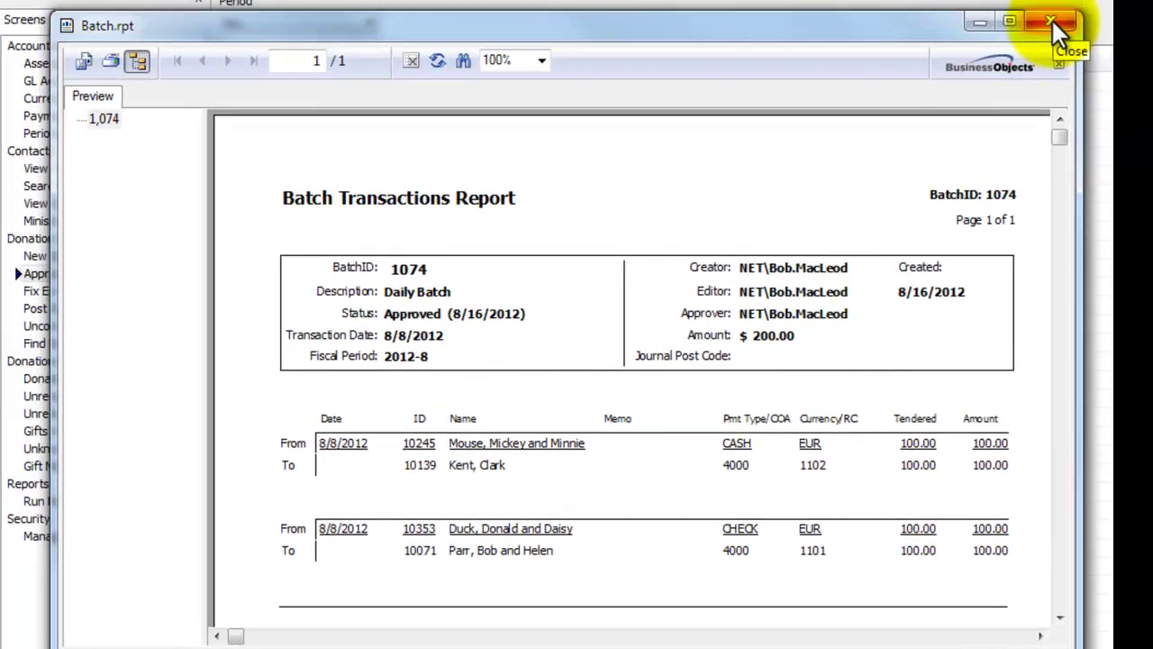
pyautogui.click(1111, 21)
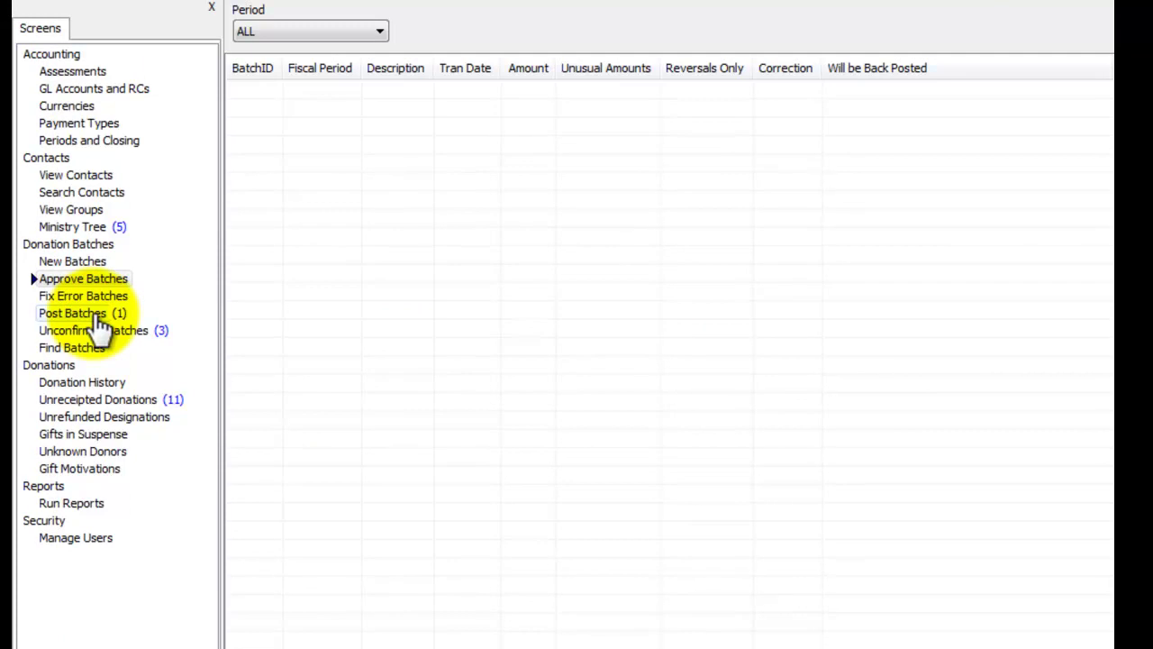
# - Post the approved Daily Batch and view its Journal Report
pyautogui.click(73, 313)
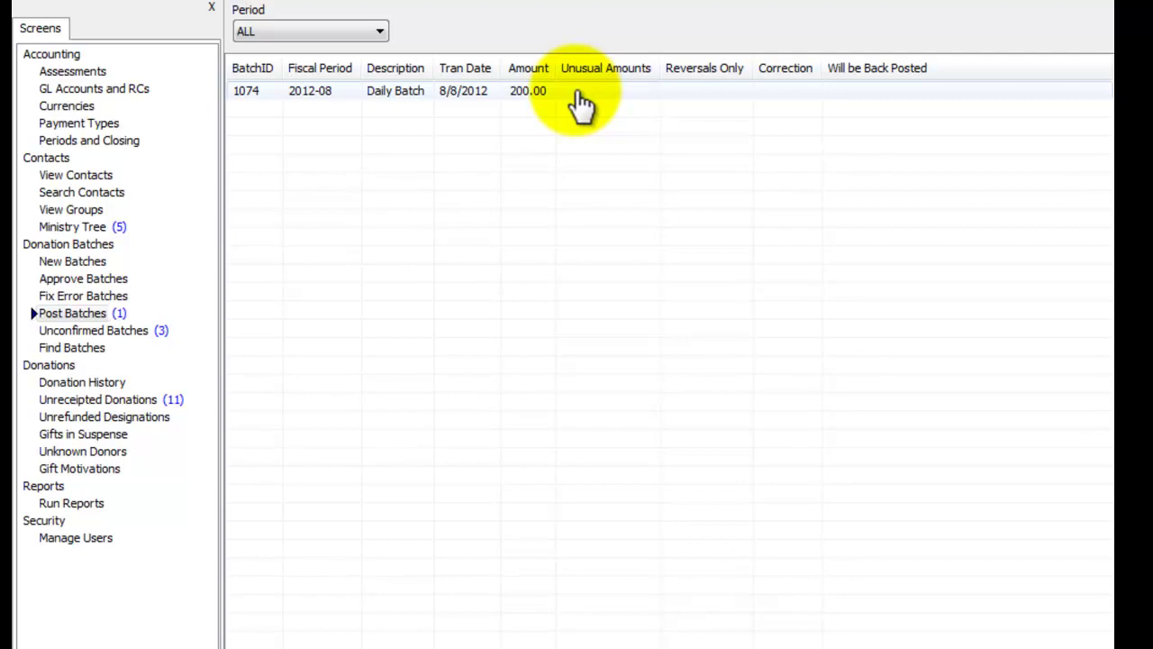
pyautogui.click(577, 93)
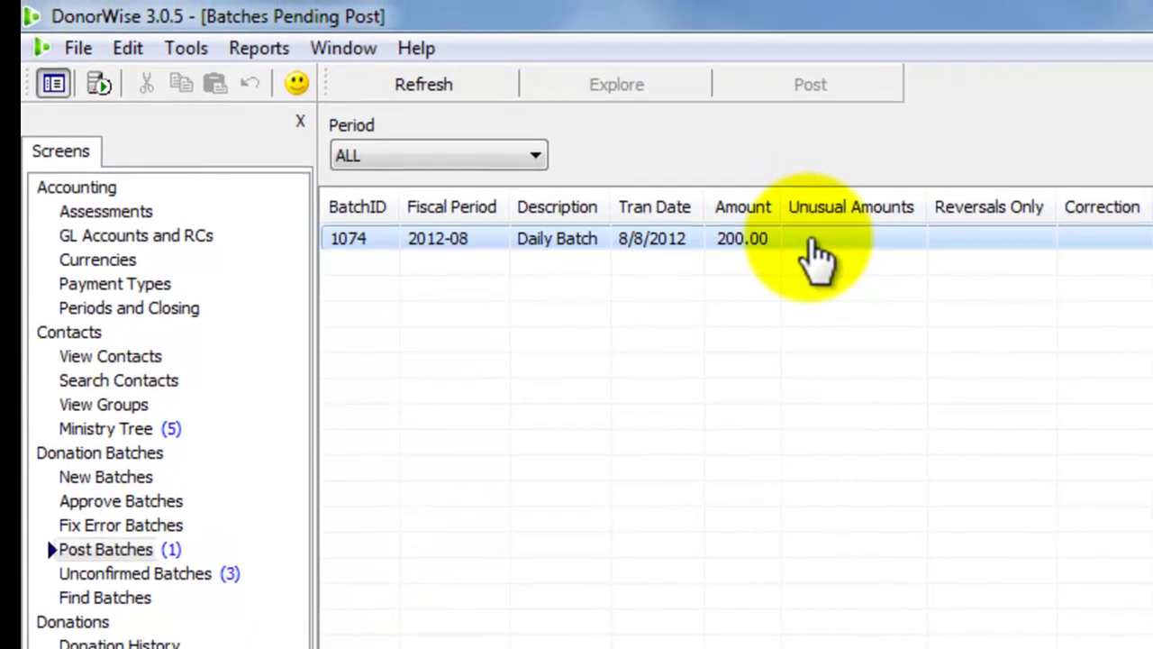
pyautogui.click(836, 90)
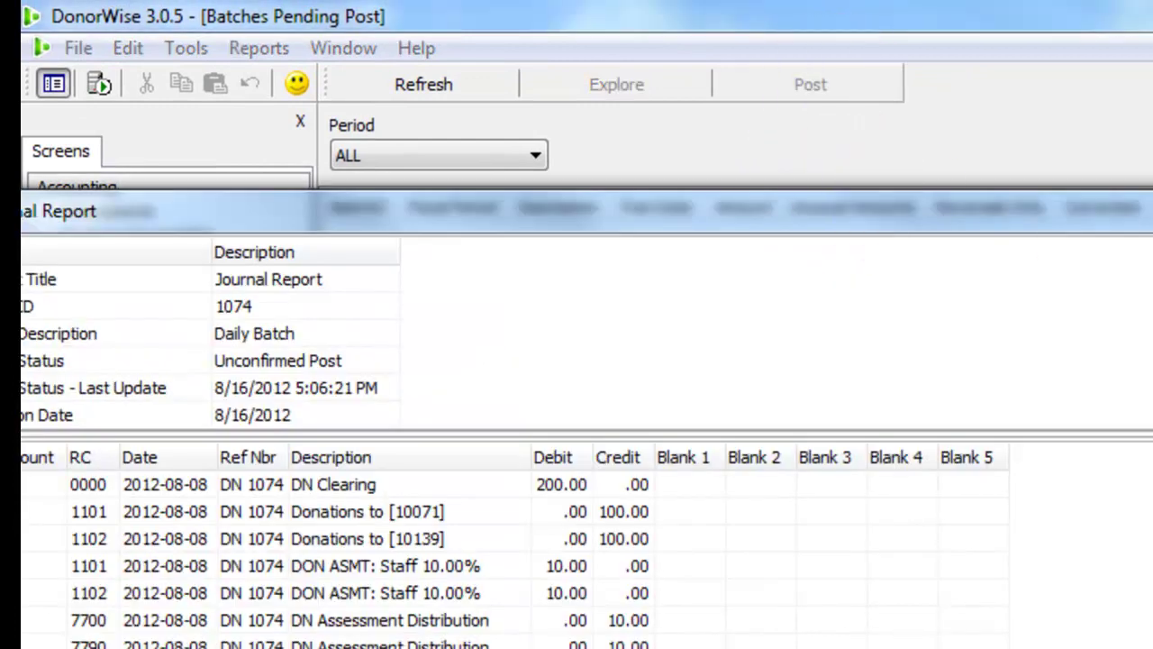
pyautogui.moveTo(1133, 463); pyautogui.dragTo(1089, 463)
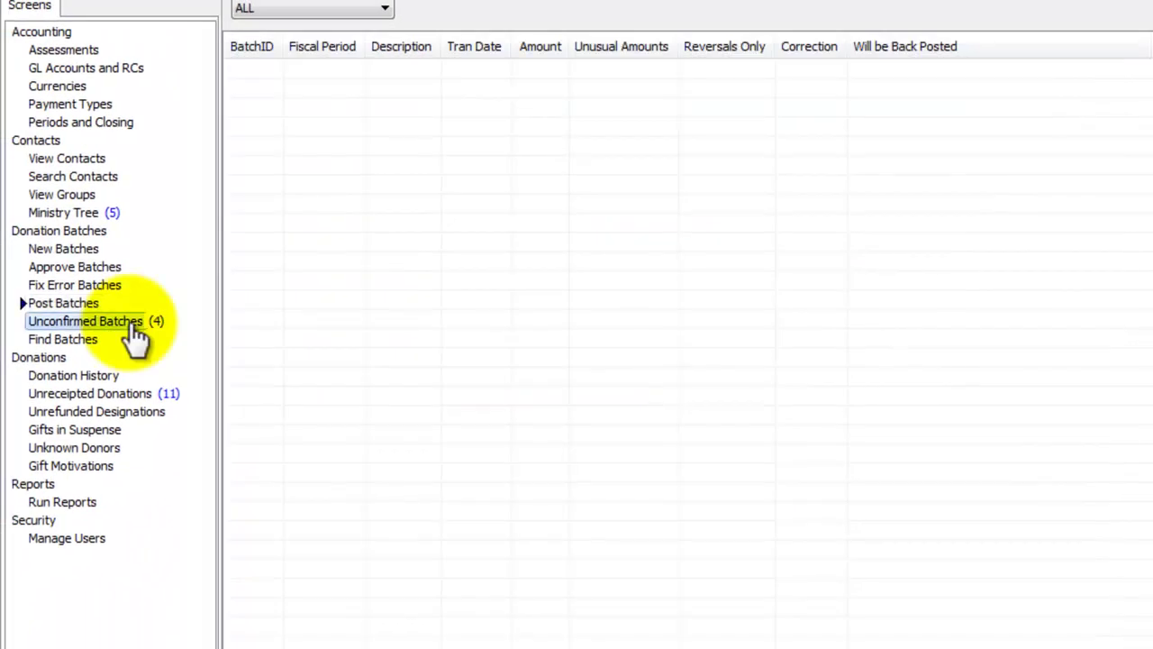
# - Confirm the unconfirmed Daily Batch with 479 as the general ledger Journal ID
pyautogui.click(135, 335)
pyautogui.click(272, 73)
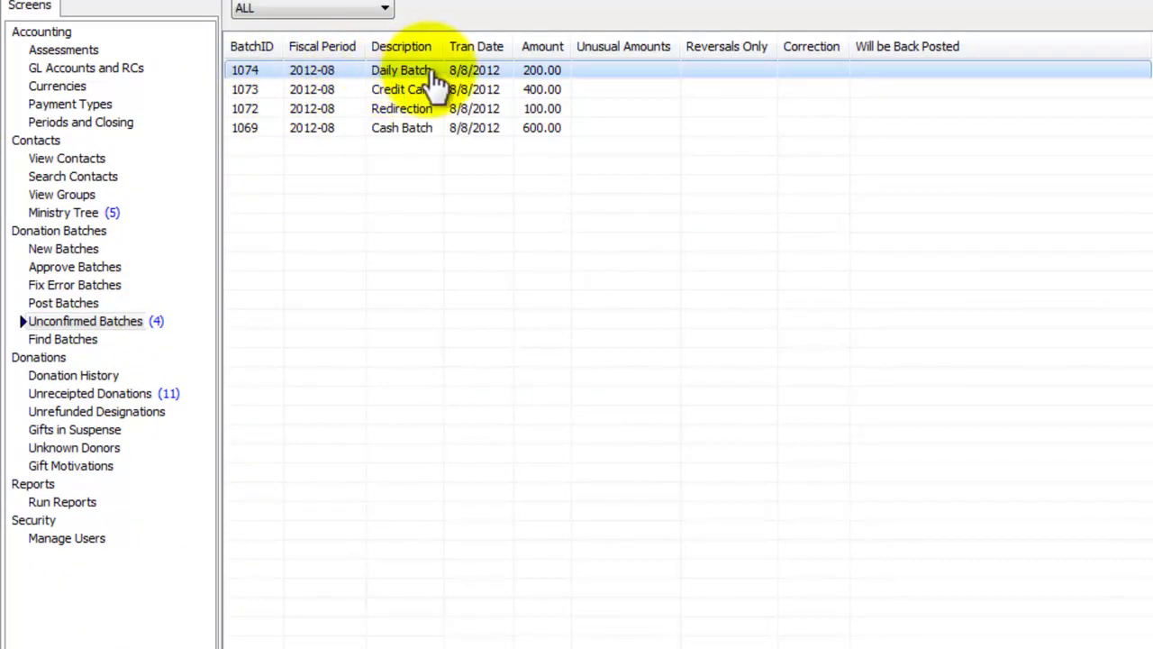
pyautogui.click(781, 86)
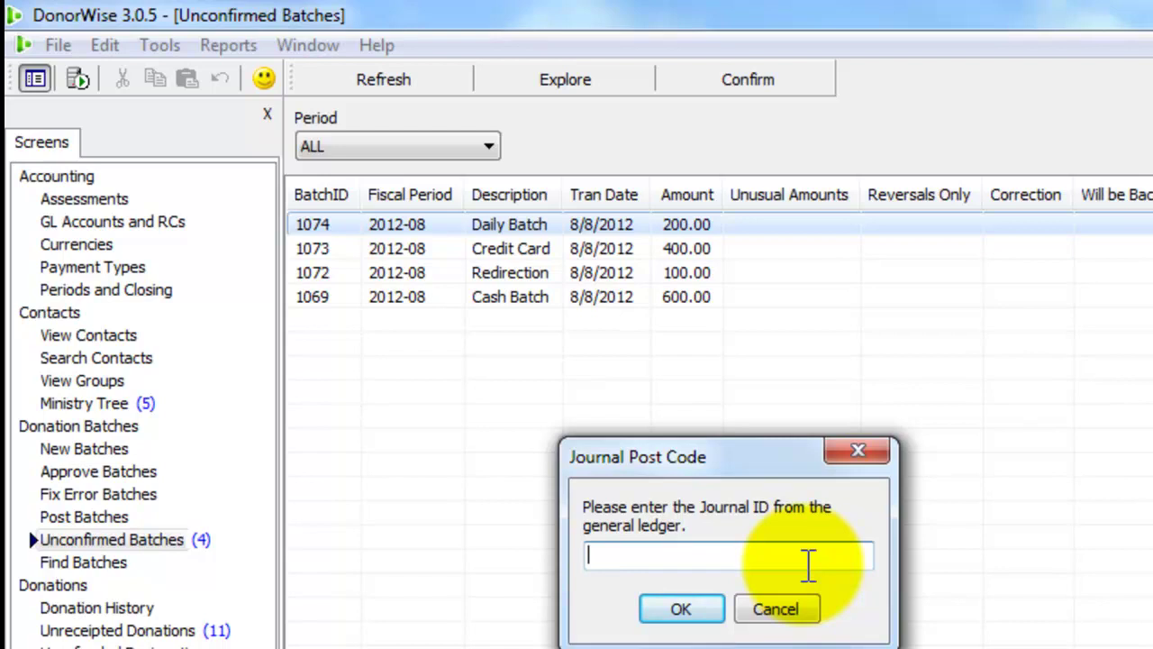
pyautogui.write('479')
pyautogui.click(670, 607)
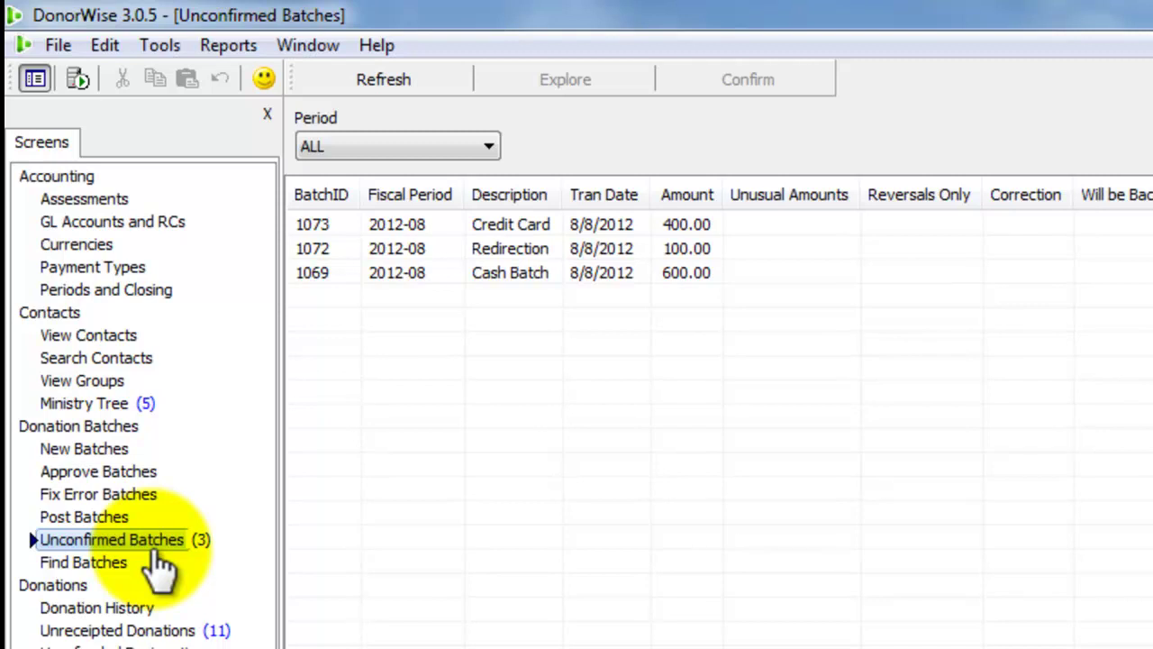
# - Print the receipt for the unreceipted cash donation in batch 1074 and look through its donation history and next-donation slip
pyautogui.click(194, 632)
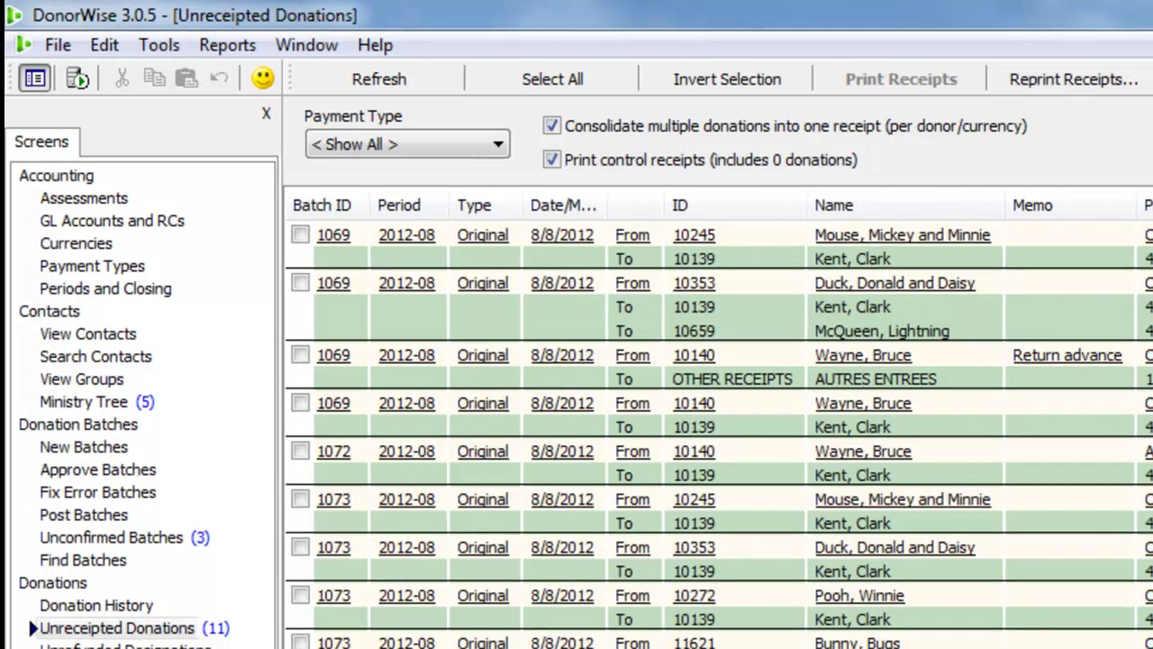
pyautogui.click(570, 648)
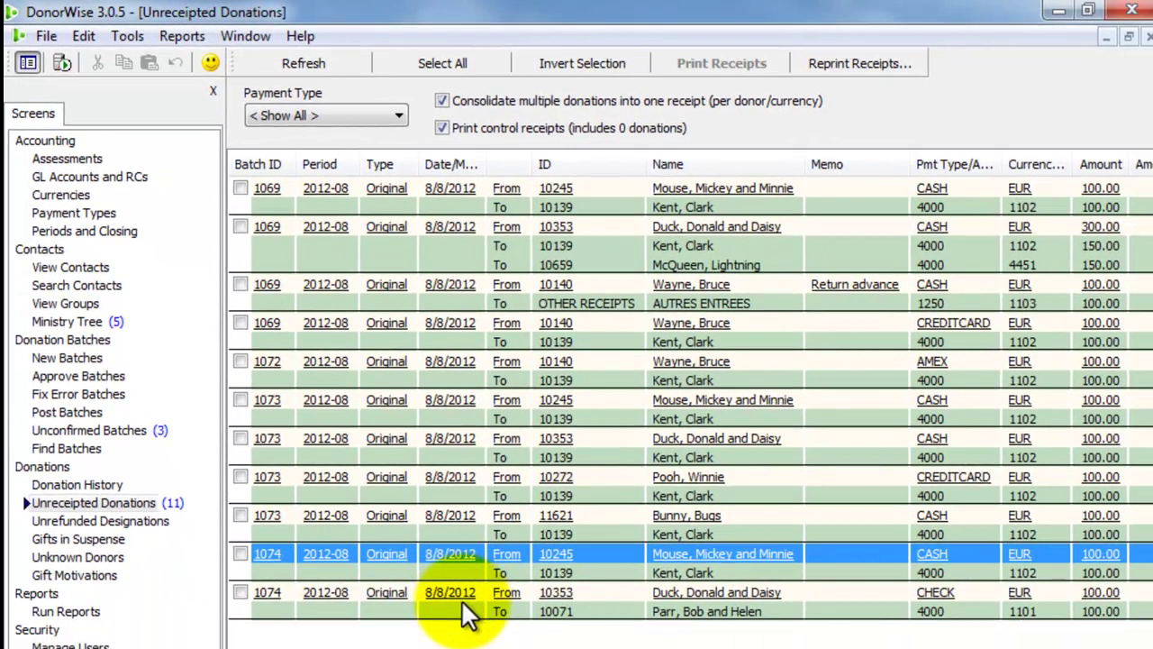
pyautogui.click(466, 612)
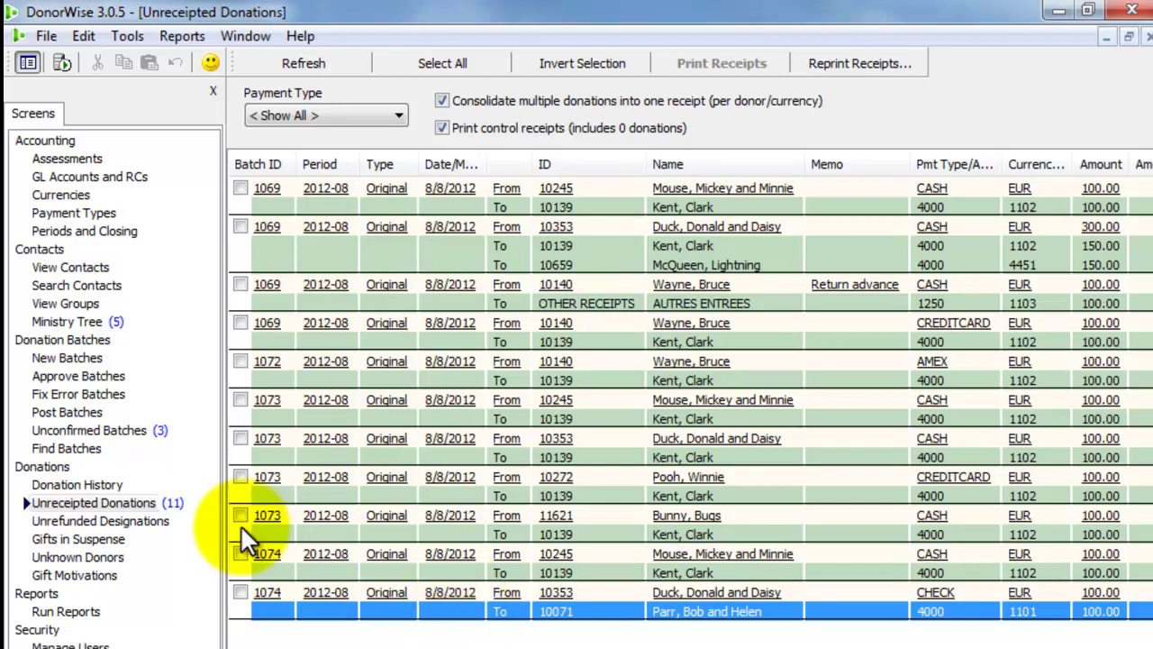
pyautogui.click(240, 551)
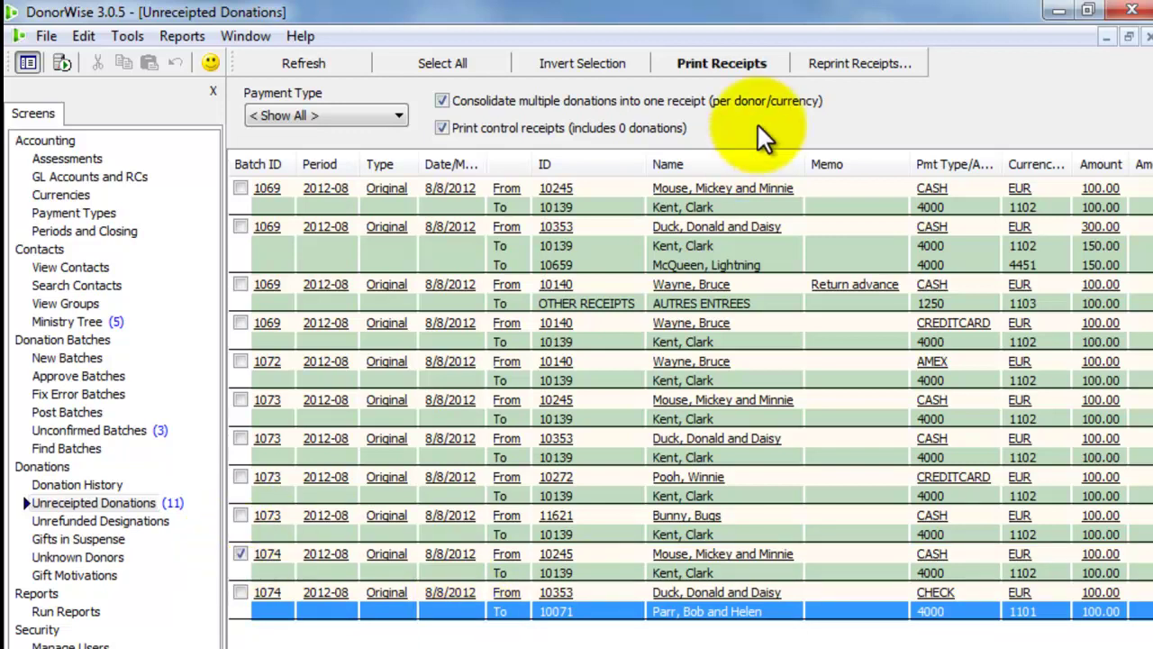
pyautogui.click(744, 64)
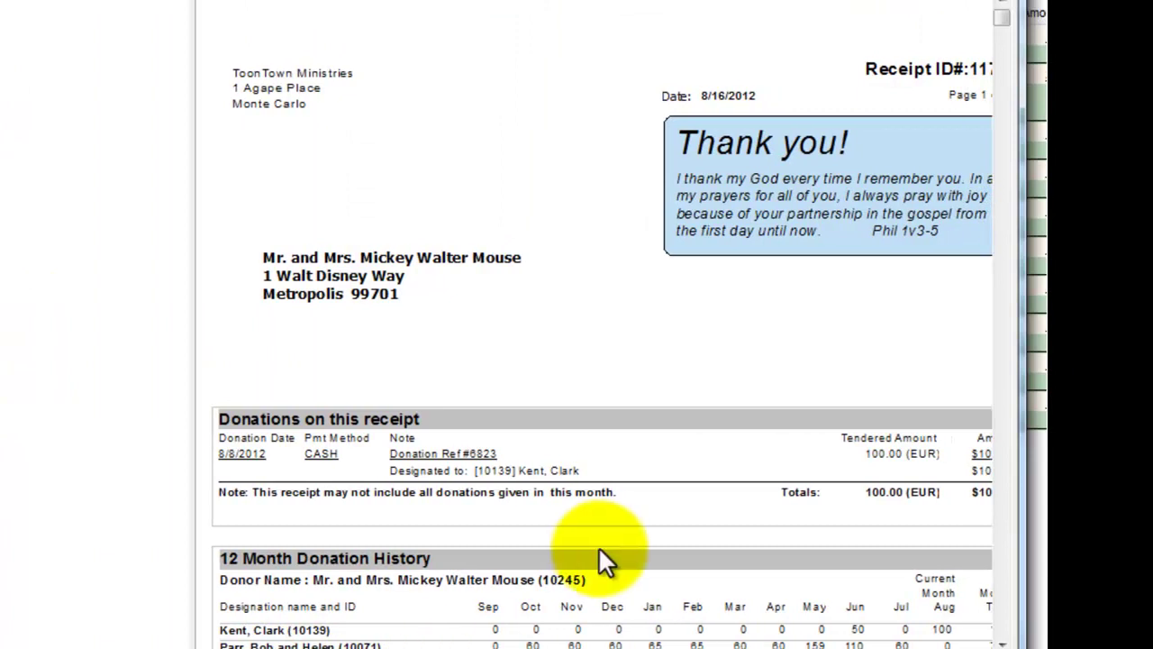
pyautogui.scroll(-4, 597, 546)
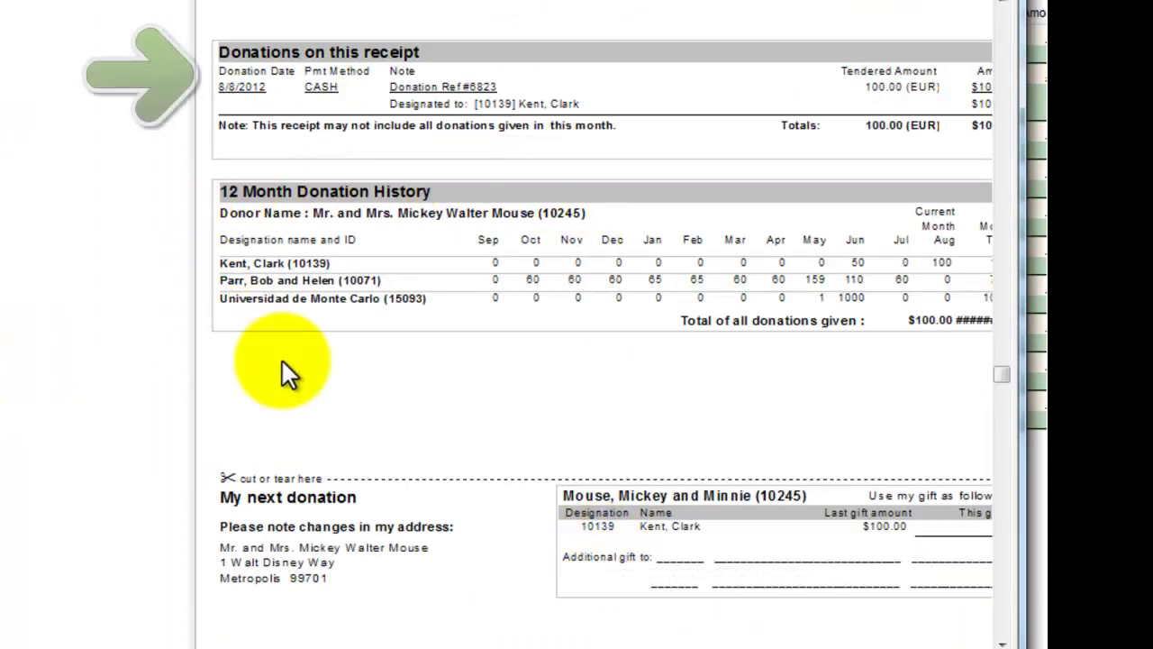